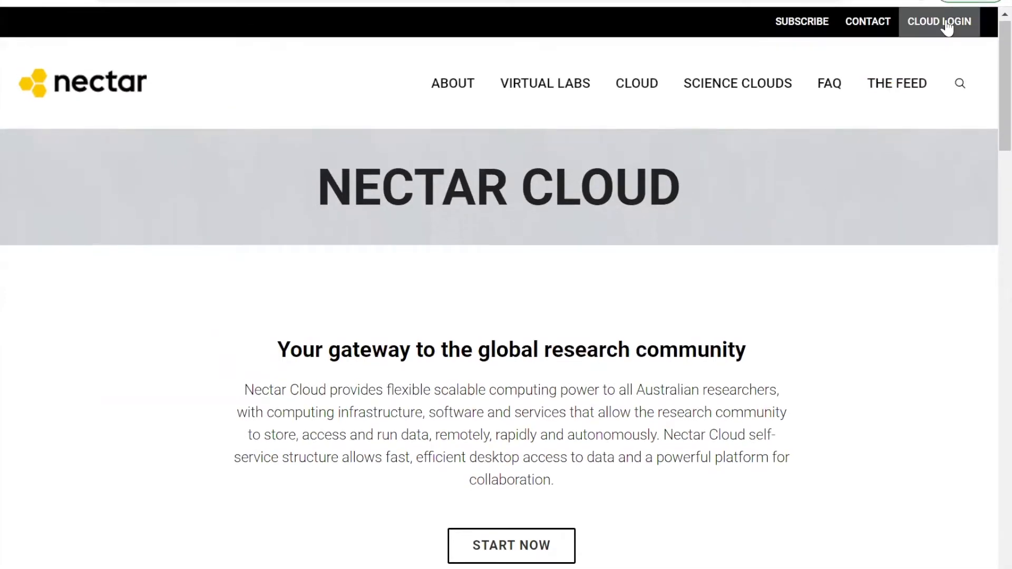
# Open the Nectar cloud login through the Australian Access Federation and choose Monash University as the organisation.
pyautogui.click(947, 26)
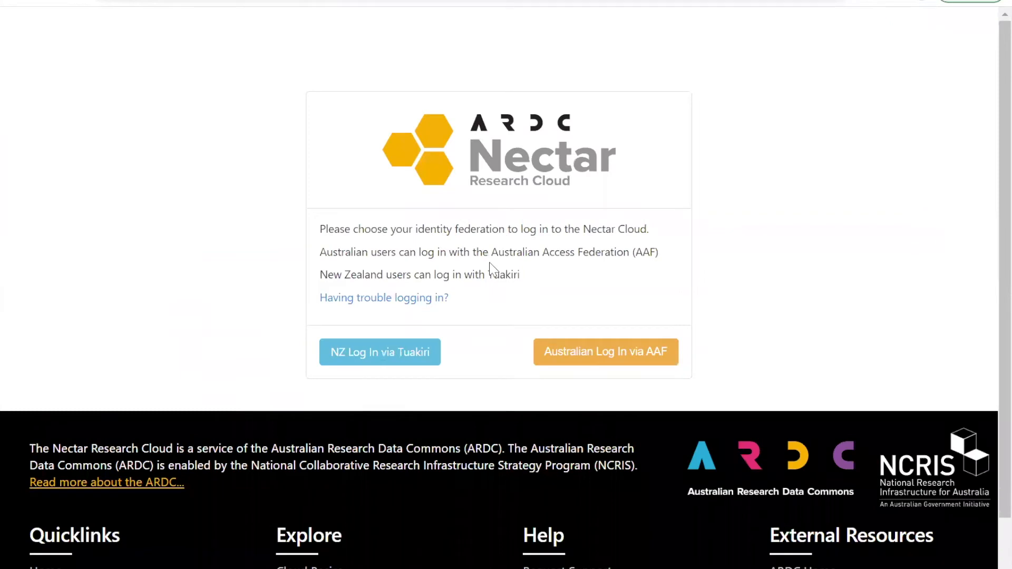
pyautogui.click(586, 361)
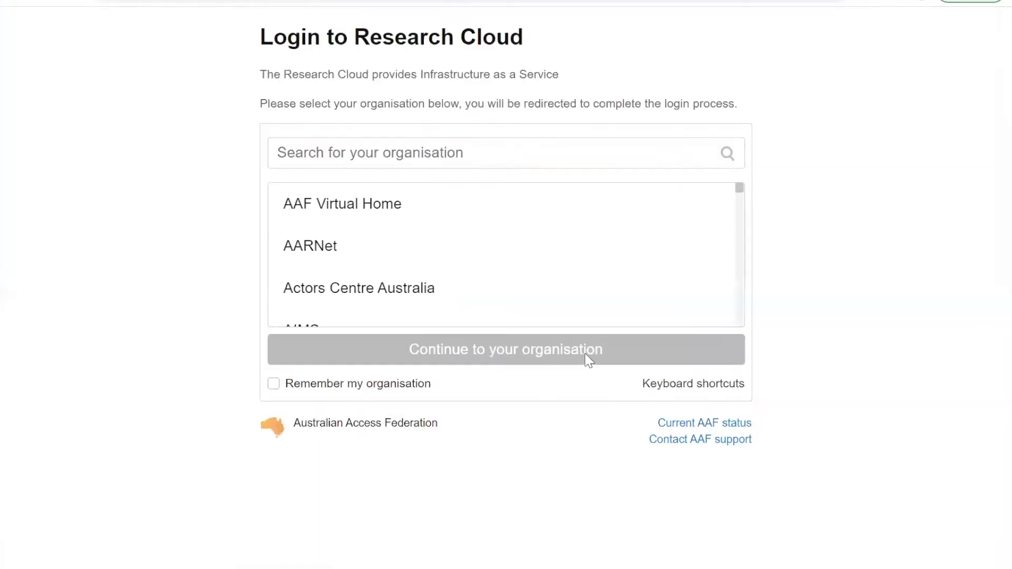
pyautogui.click(379, 157)
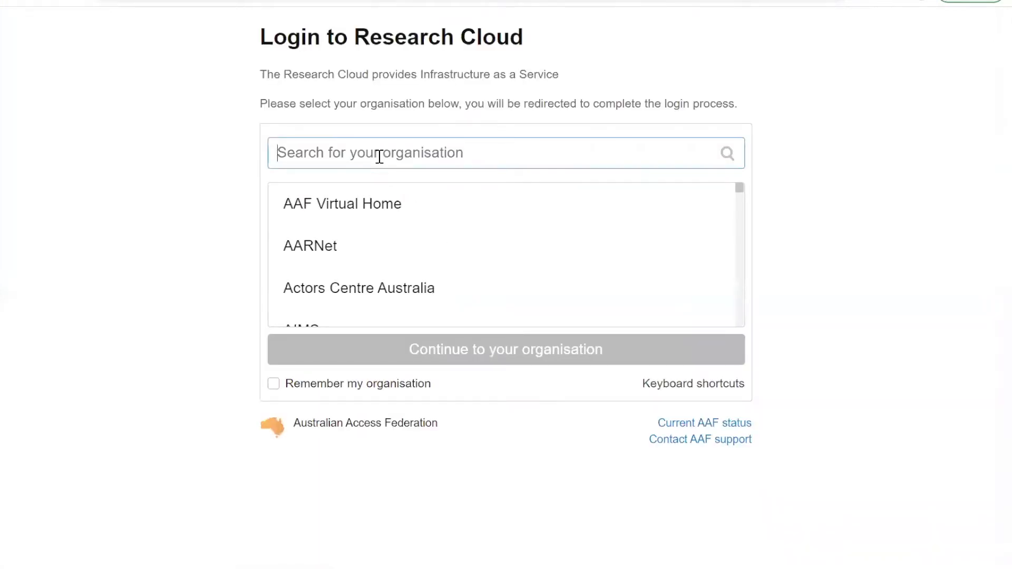
pyautogui.write('mon')
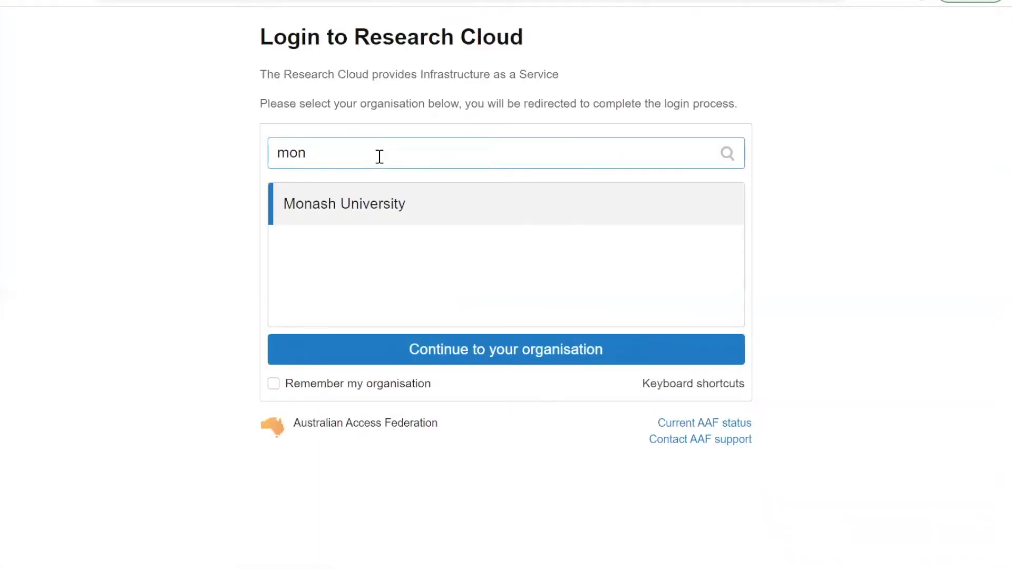
pyautogui.click(412, 210)
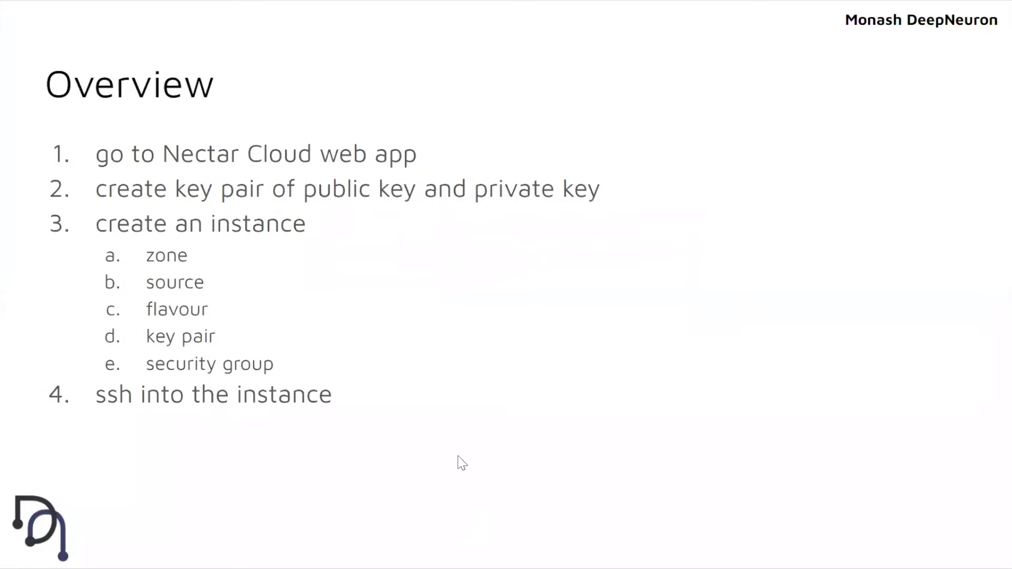
# Leave the slide presentation and search the web for nectar cloud in a new browser tab.
pyautogui.press('Escape')
pyautogui.moveTo(435, 568)
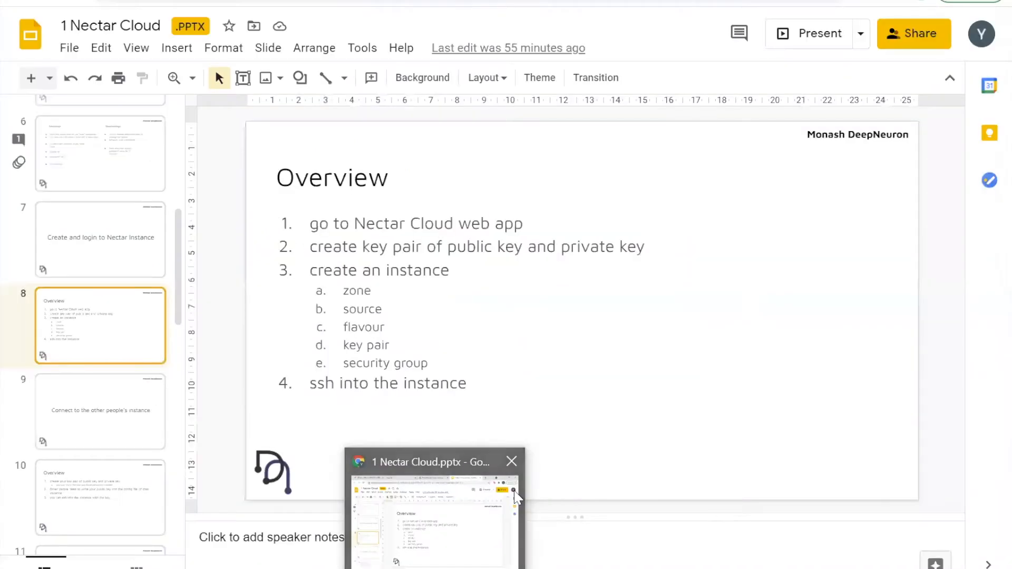
pyautogui.click(515, 491)
pyautogui.hotkey('ctrl', 't')
pyautogui.write('nectar')
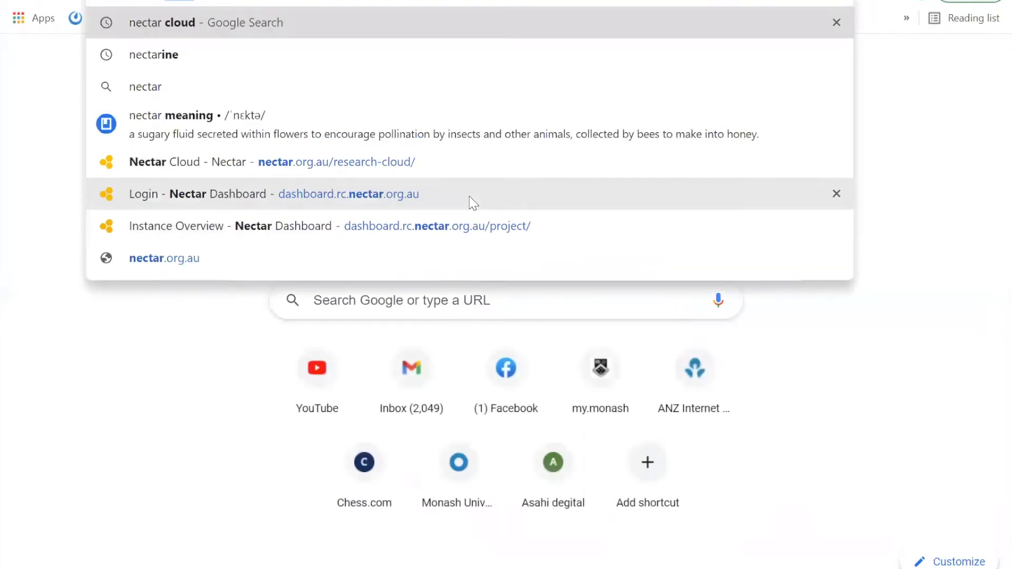
pyautogui.press('Return')
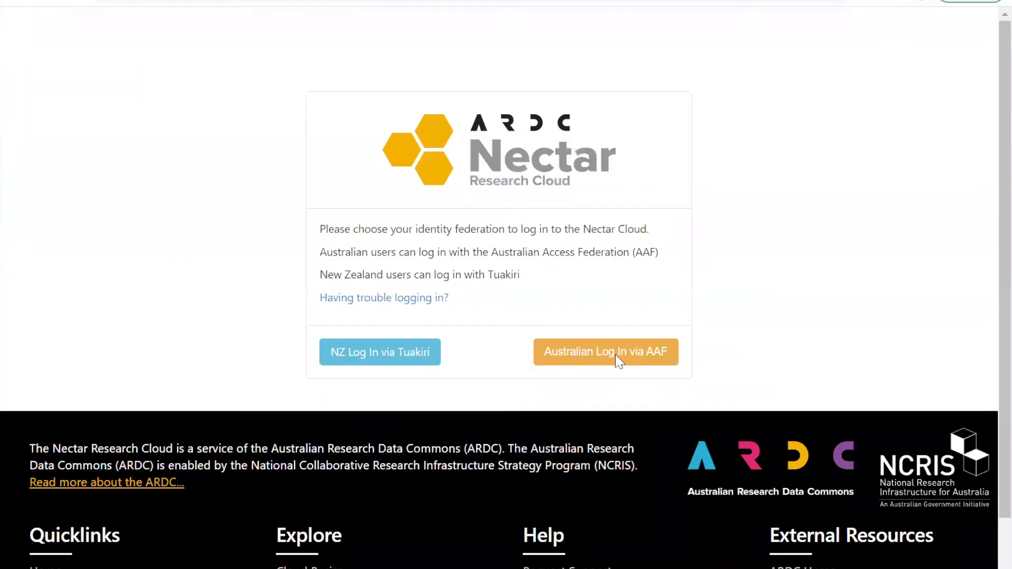
# Log in to the Research Cloud via the Australian Access Federation with Monash University as the organisation.
pyautogui.click(615, 354)
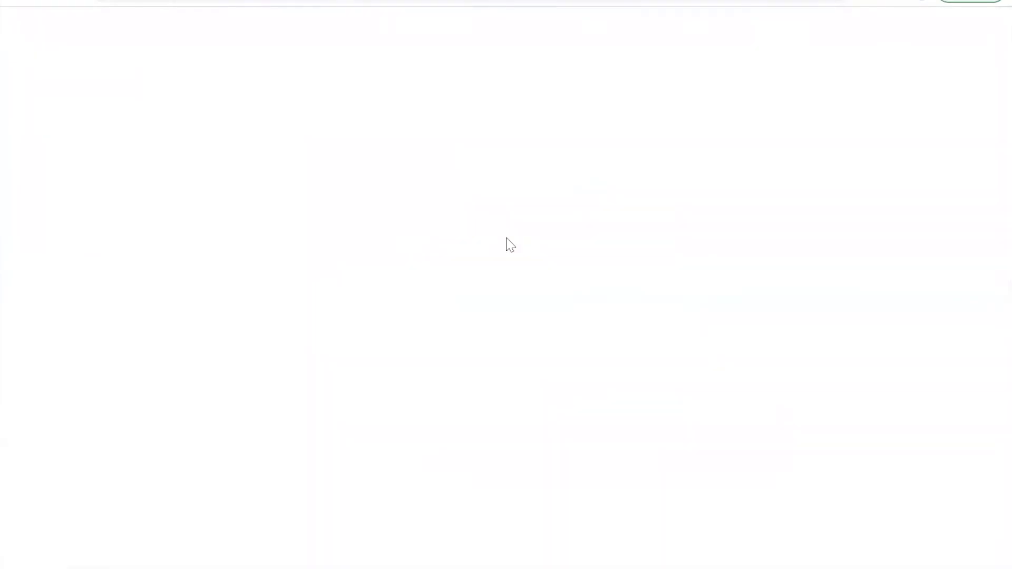
pyautogui.click(429, 153)
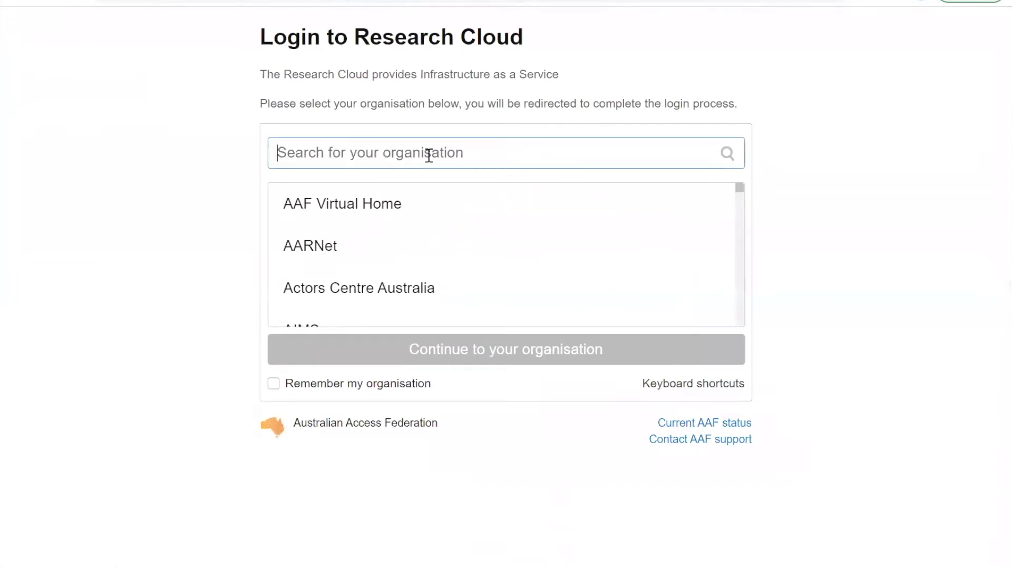
pyautogui.write('mon')
pyautogui.click(486, 192)
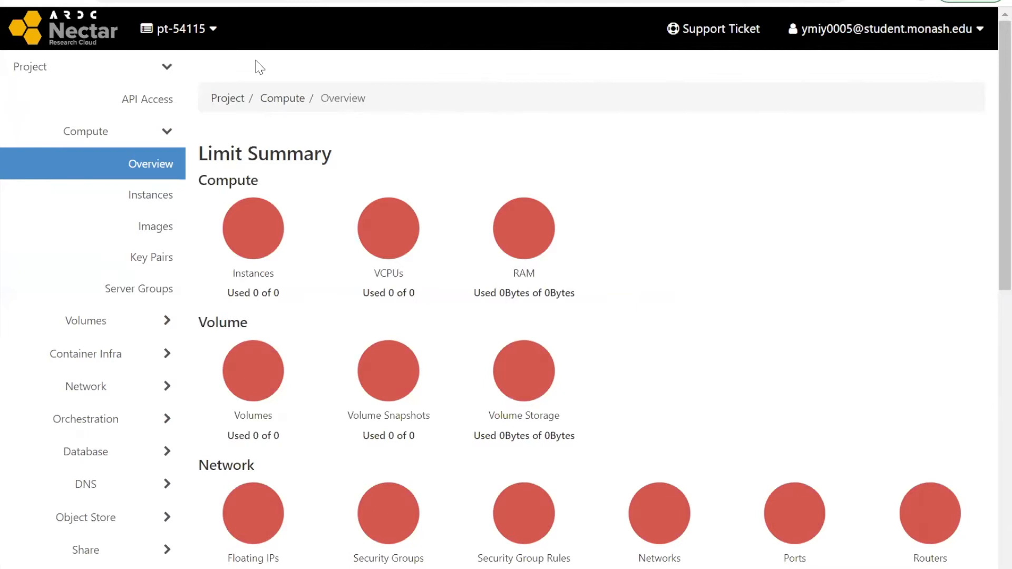
# Switch the active project to DeepNeuron-drone and open its list of key pairs.
pyautogui.click(198, 32)
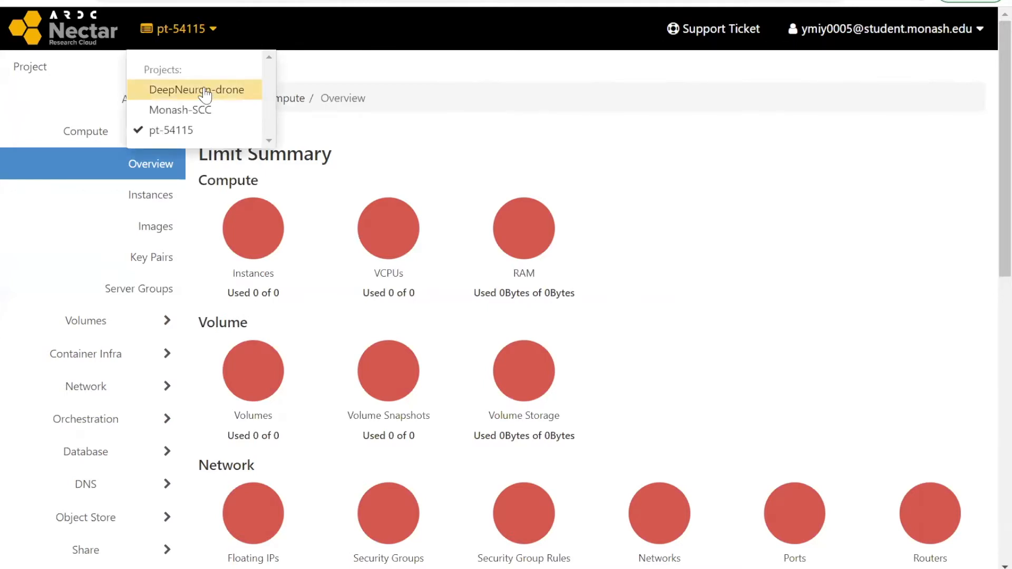
pyautogui.click(205, 91)
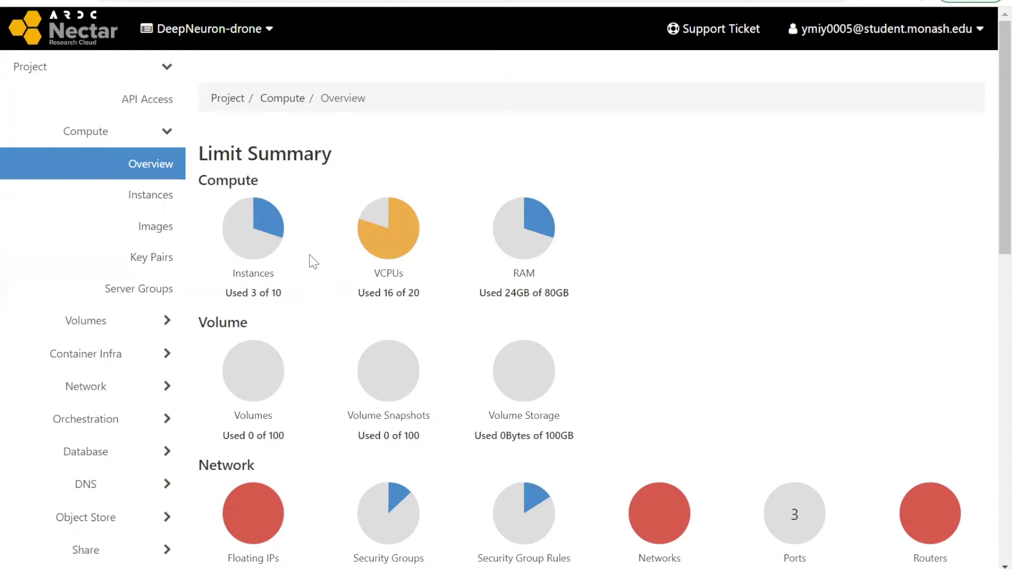
pyautogui.click(146, 260)
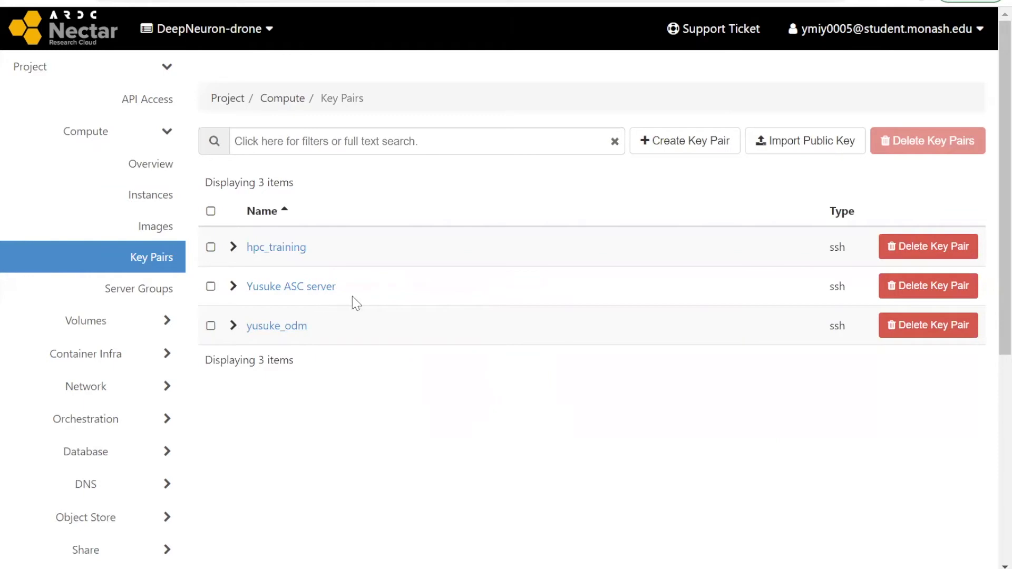
# Create a key pair named Training2021 with the SSH Key type and dismiss the browser's download notice.
pyautogui.click(688, 141)
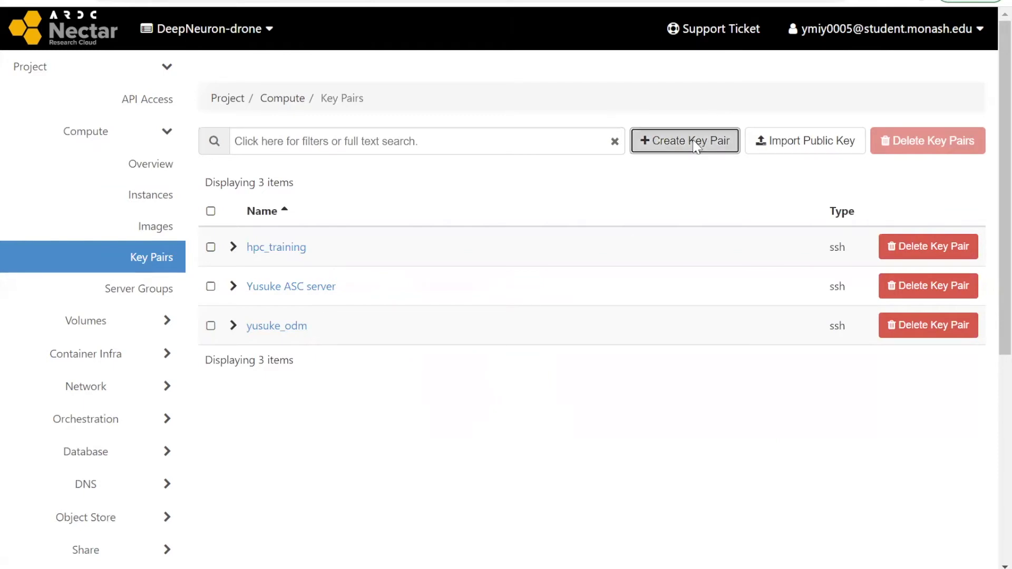
pyautogui.click(422, 124)
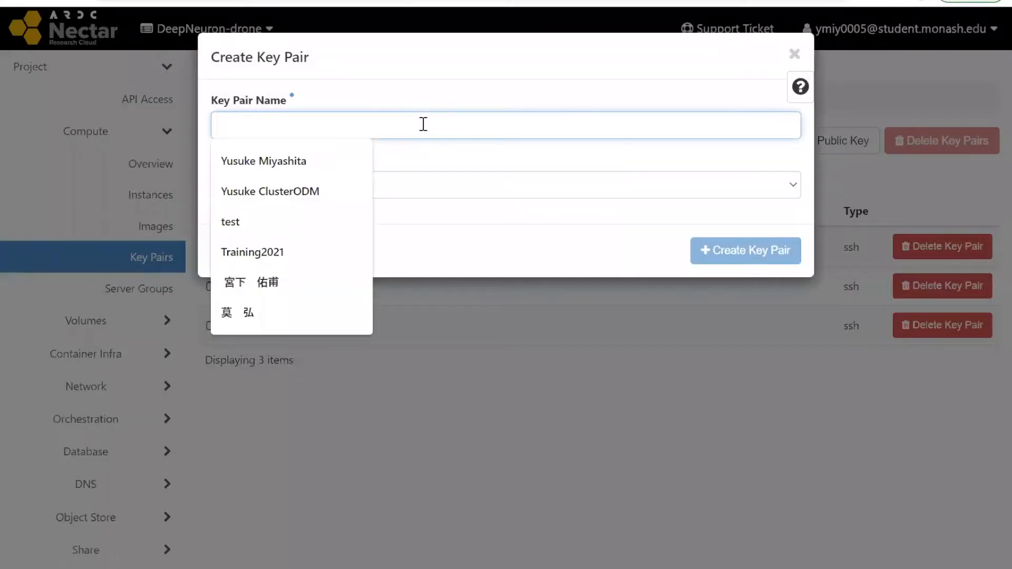
pyautogui.write('Training2021')
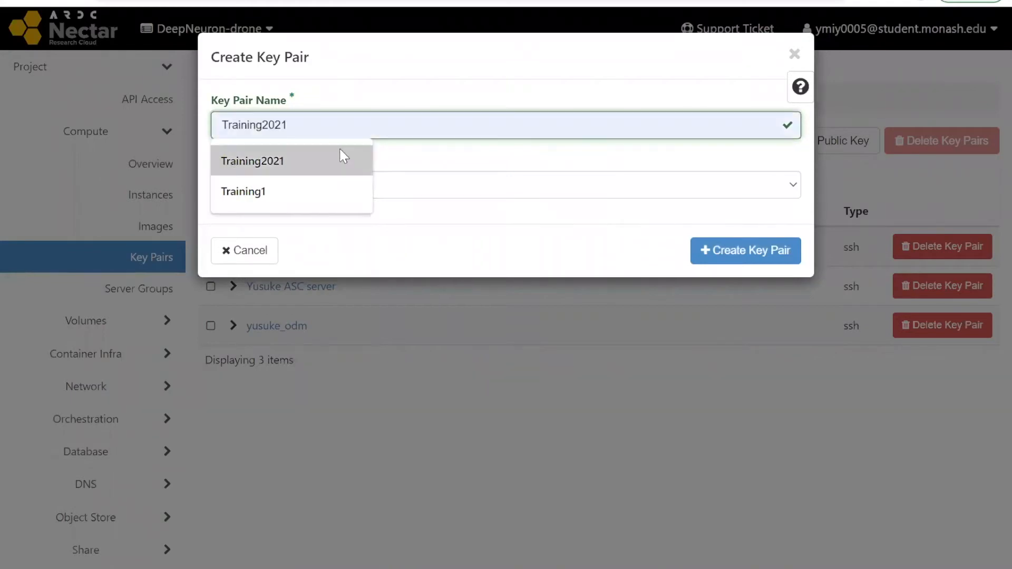
pyautogui.click(338, 153)
pyautogui.click(345, 191)
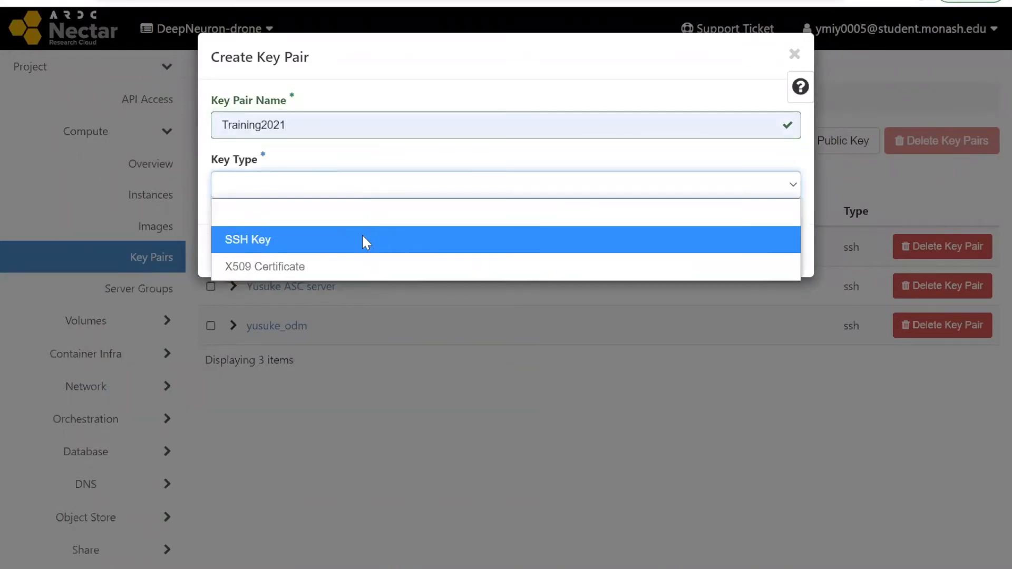
pyautogui.click(364, 240)
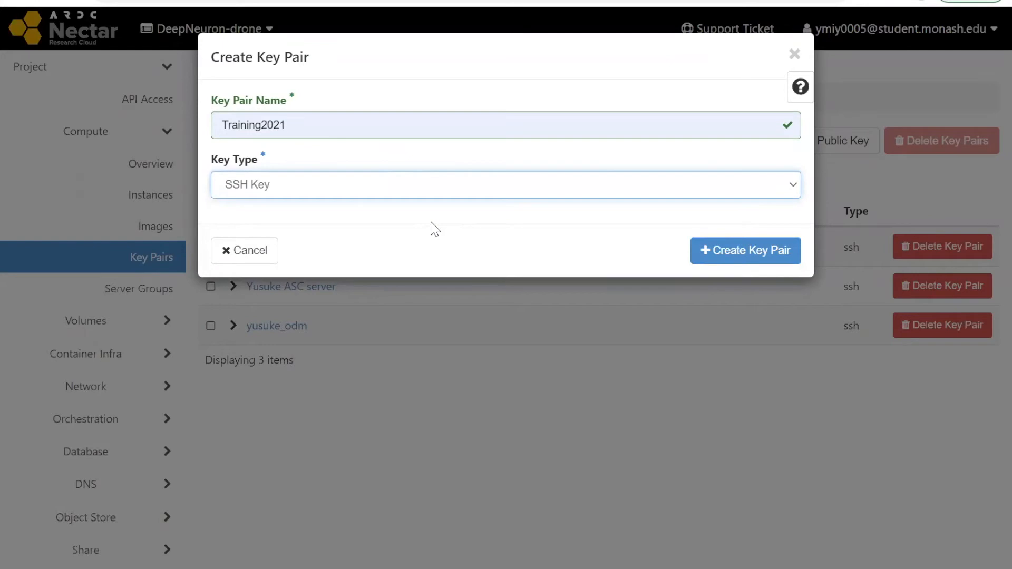
pyautogui.click(713, 249)
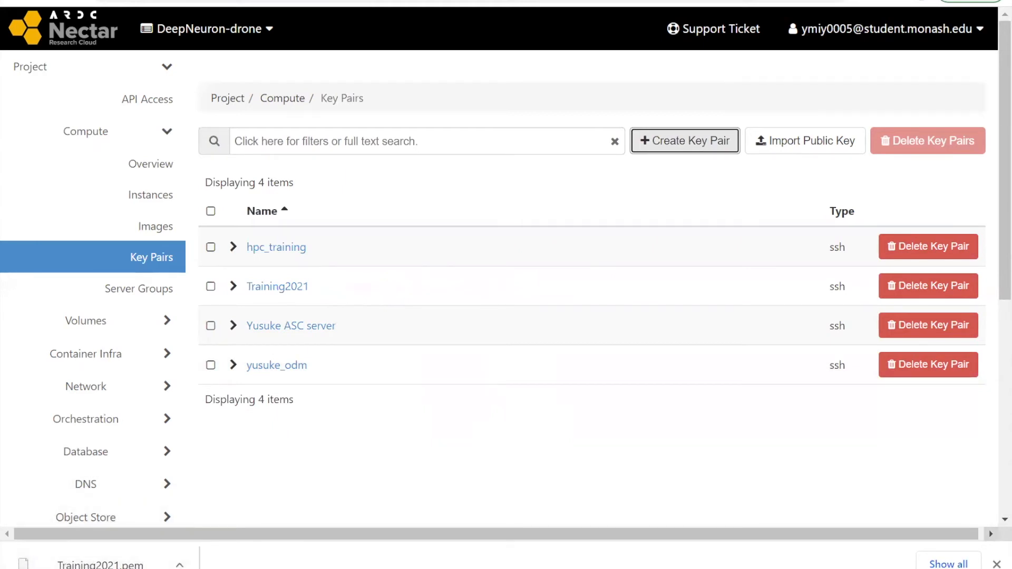
pyautogui.click(996, 563)
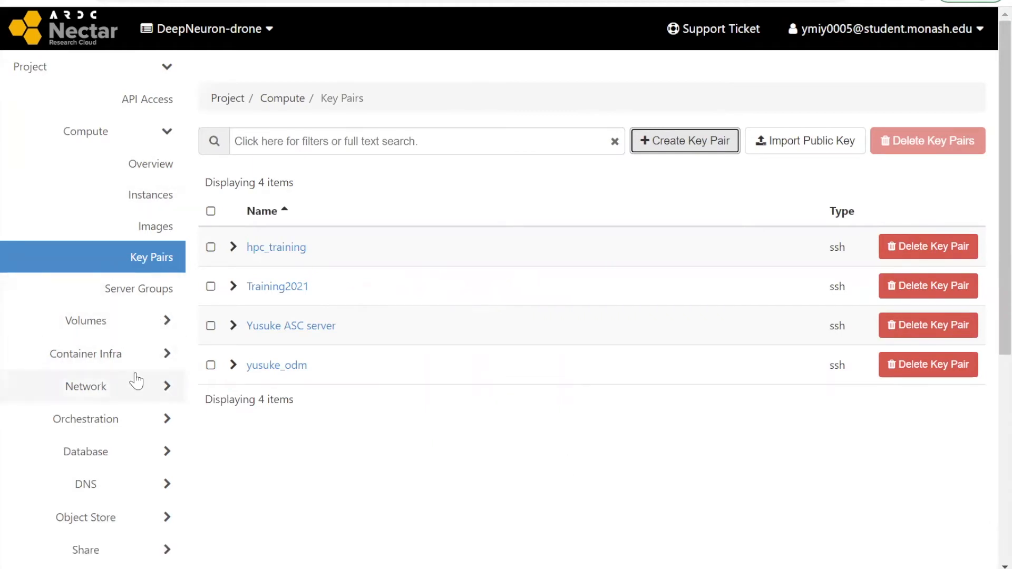
# Create a network security group named with the owner's first name plus _ssh, described as allowing connection from the owner's laptop.
pyautogui.click(156, 384)
pyautogui.click(174, 358)
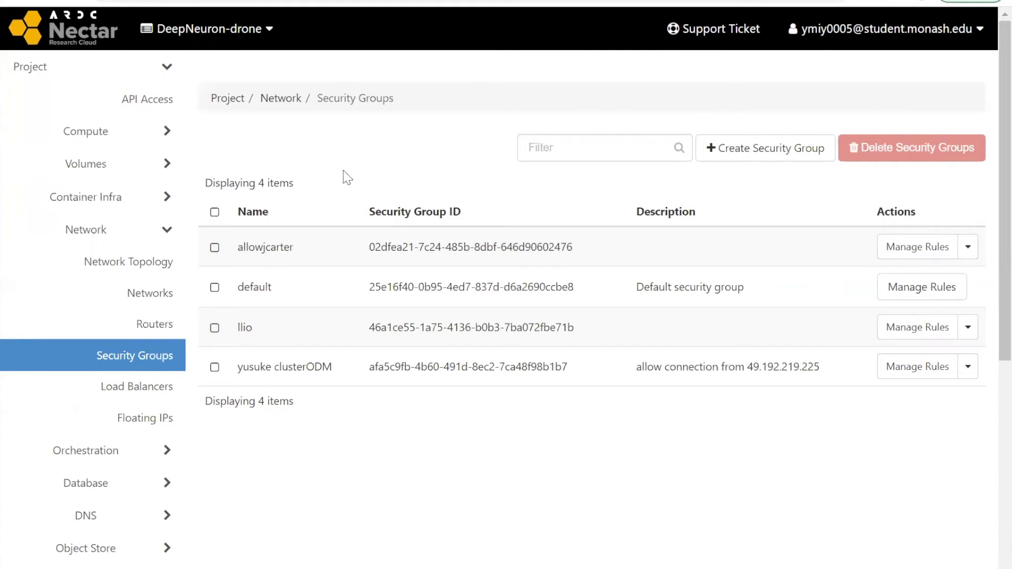
pyautogui.click(736, 163)
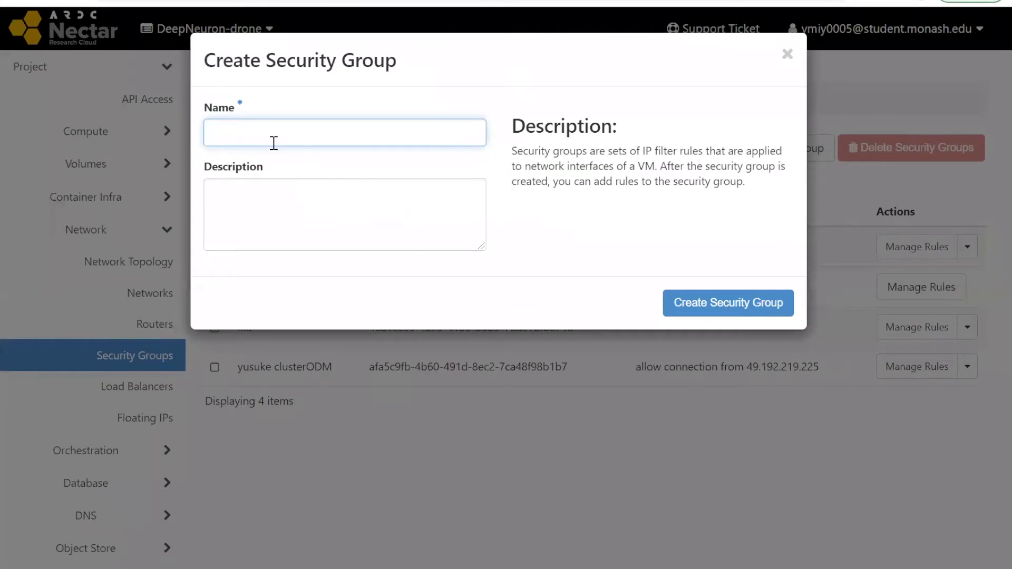
pyautogui.write('Yusuke')
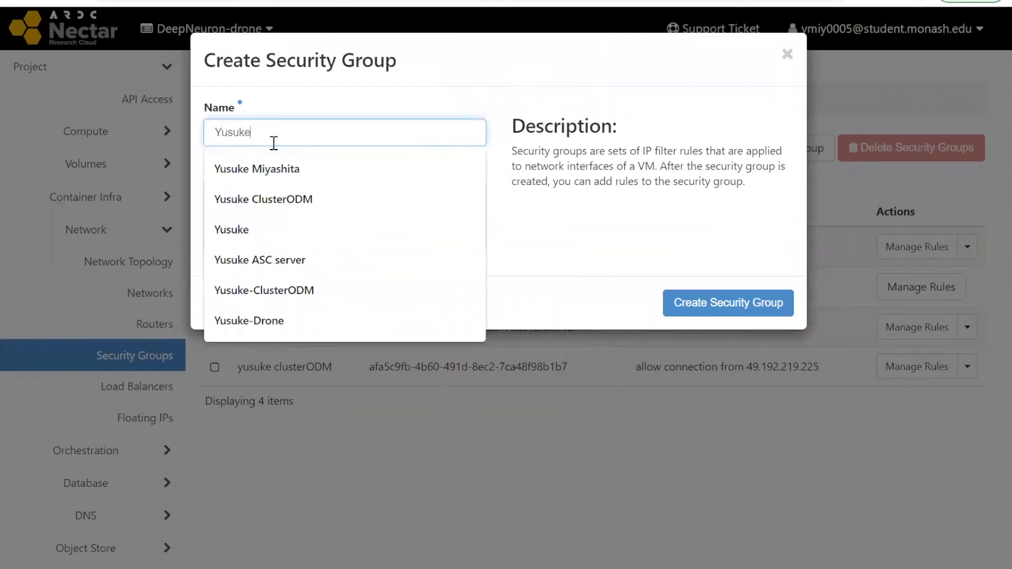
pyautogui.write('_ssh')
pyautogui.click(263, 202)
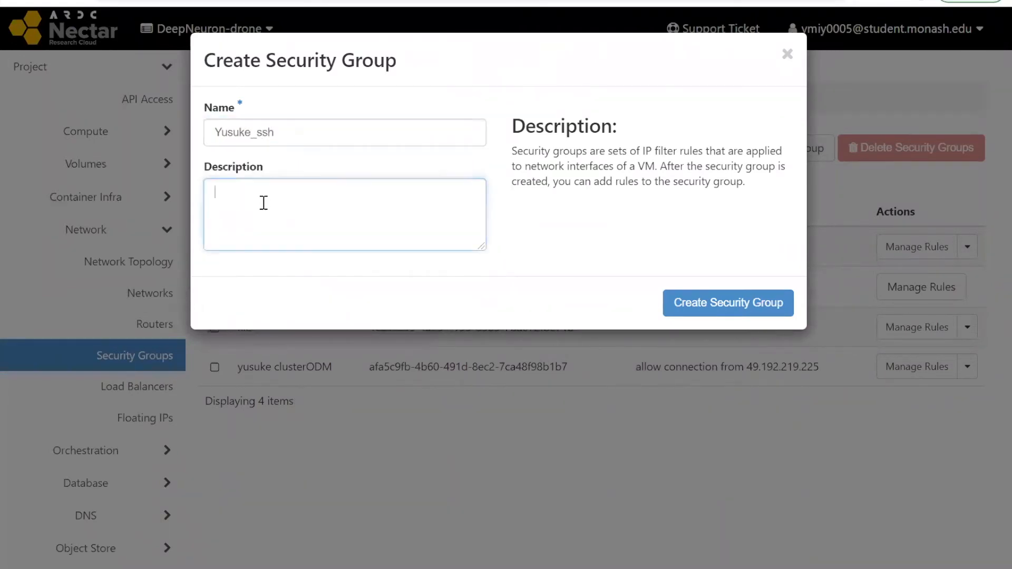
pyautogui.write('allow coon')
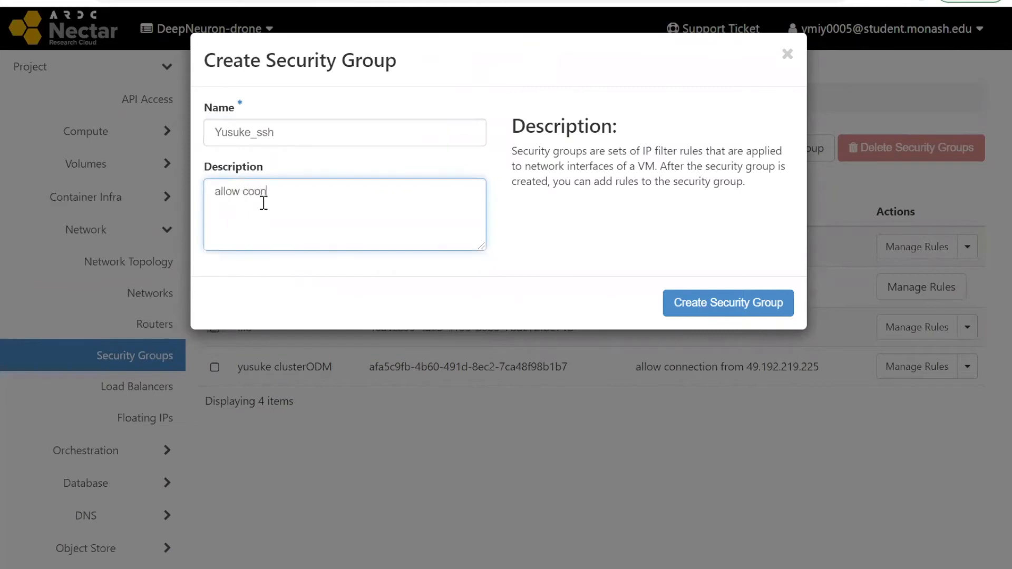
pyautogui.press('BackSpace')
pyautogui.press('BackSpace')
pyautogui.write("nnection from yusuke's laptop")
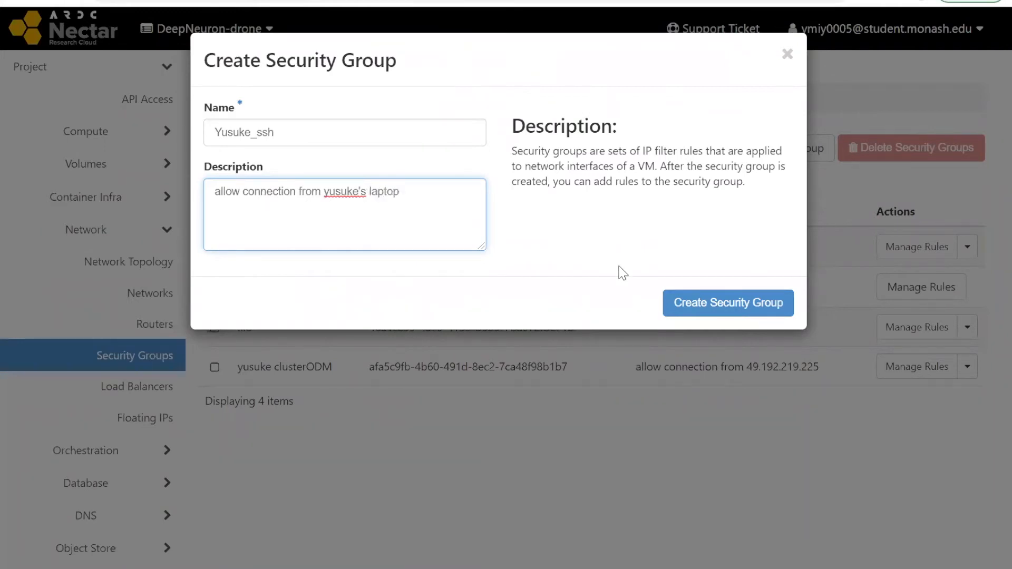
pyautogui.click(729, 301)
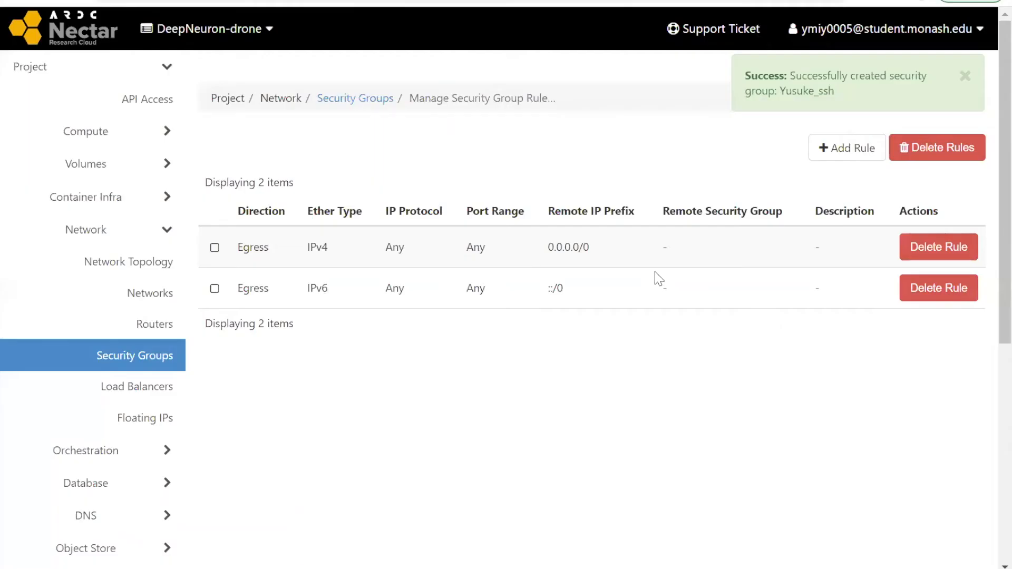
# Start a new rule in the security group and set its rule type to SSH.
pyautogui.click(821, 153)
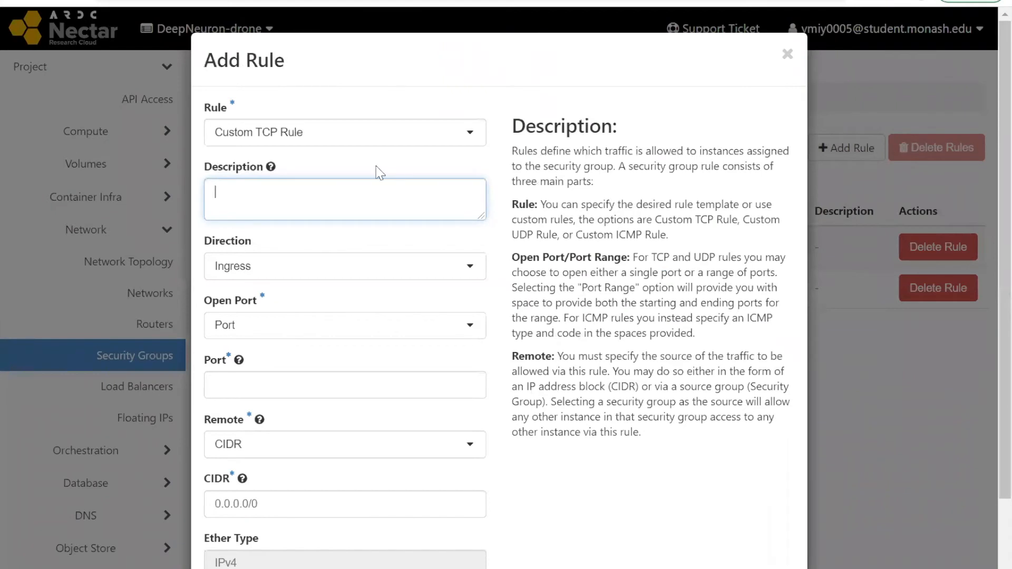
pyautogui.click(327, 132)
pyautogui.click(260, 407)
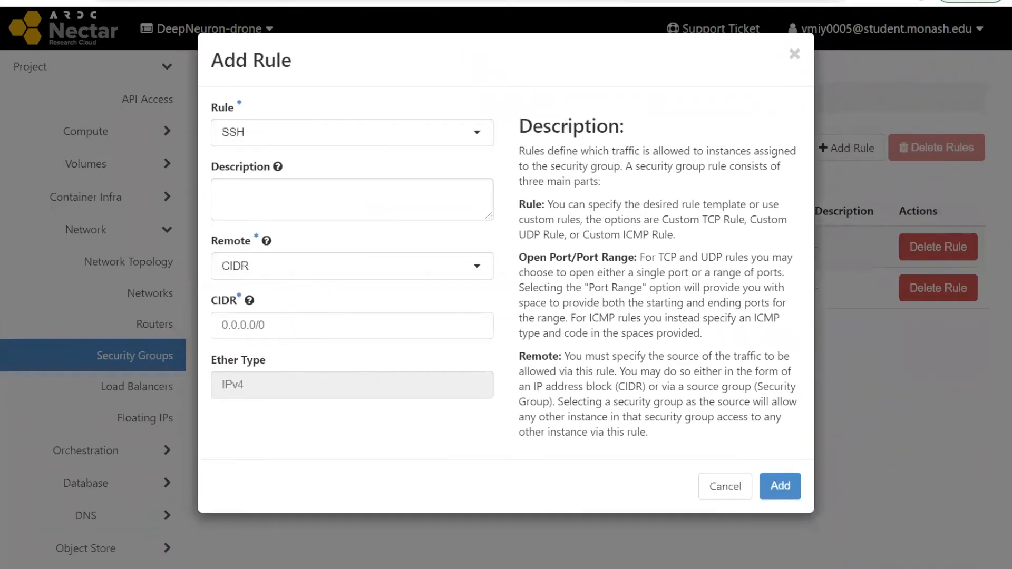
# Search the web for "what is my ip address" in a new tab and copy the public IP address.
pyautogui.hotkey('ctrl', 't')
pyautogui.write('whh')
pyautogui.press('BackSpace')
pyautogui.press('BackSpace')
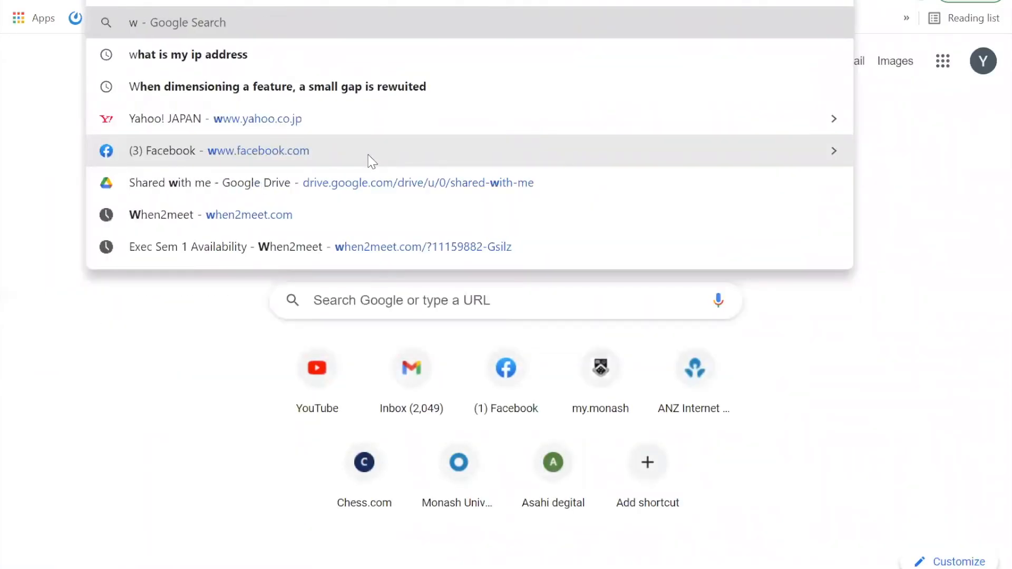
pyautogui.write('e')
pyautogui.press('BackSpace')
pyautogui.write('here')
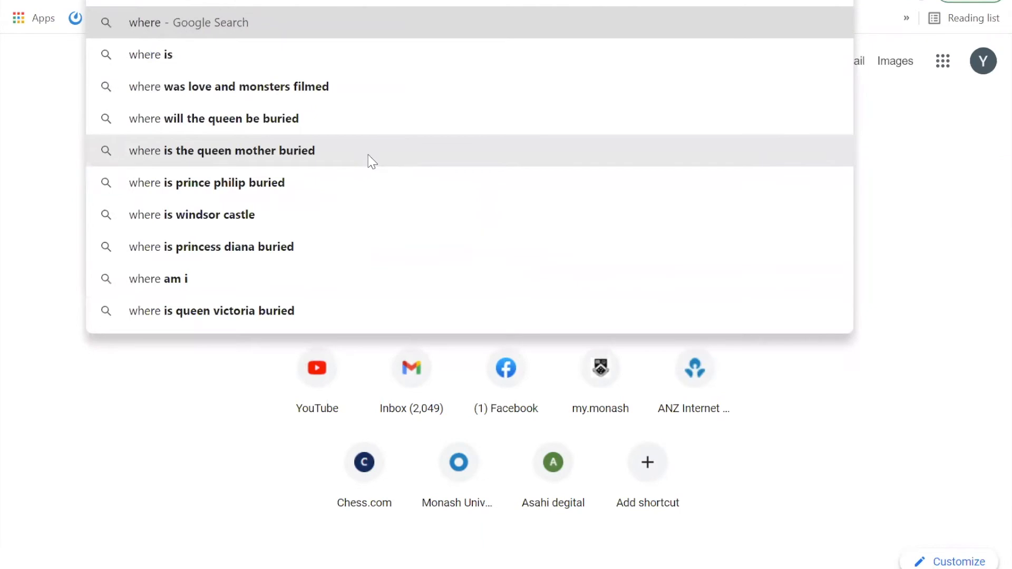
pyautogui.press('BackSpace')
pyautogui.press('BackSpace')
pyautogui.press('BackSpace')
pyautogui.write('at is my ip address')
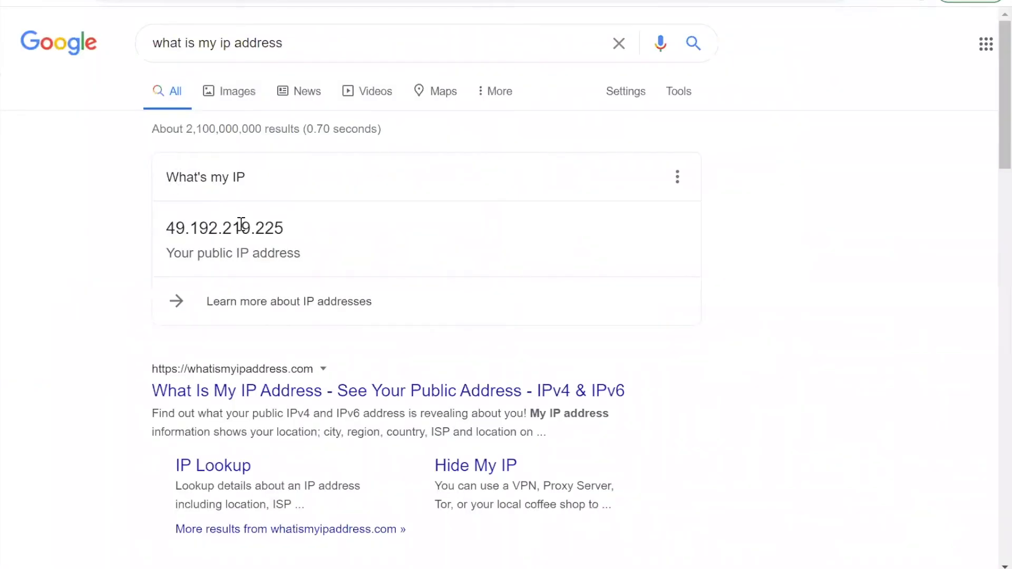
pyautogui.doubleClick(303, 226)
pyautogui.rightClick(302, 226)
pyautogui.click(339, 232)
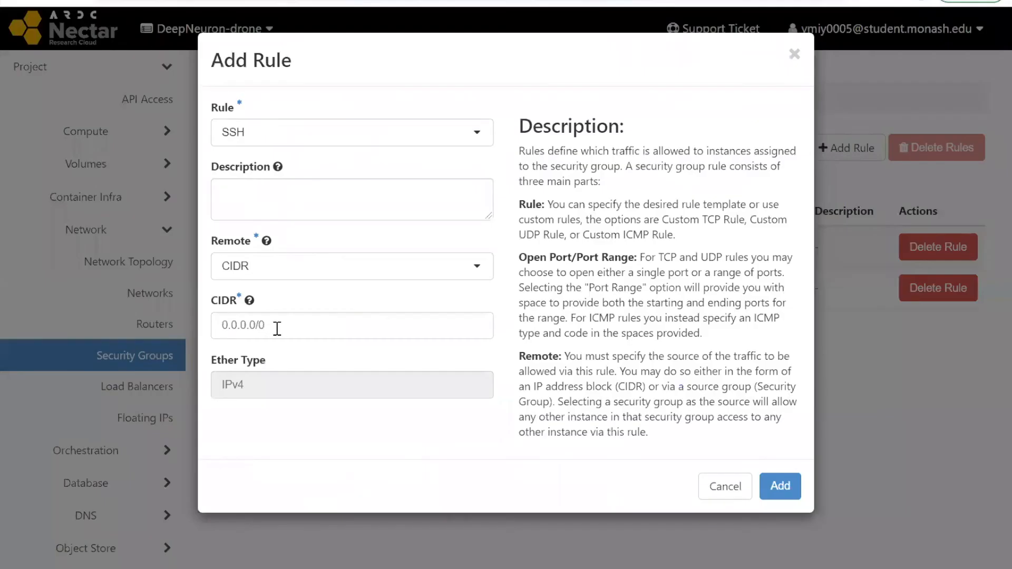
# Set the SSH rule's CIDR to the copied public IP address and add the rule to the security group.
pyautogui.moveTo(277, 328); pyautogui.dragTo(210, 327)
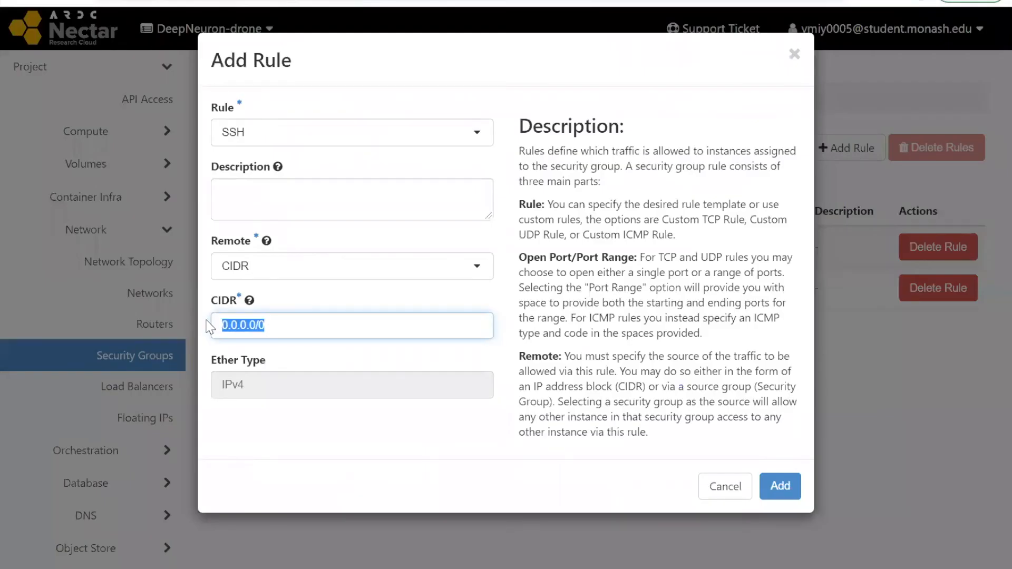
pyautogui.hotkey('ctrl', 'v')
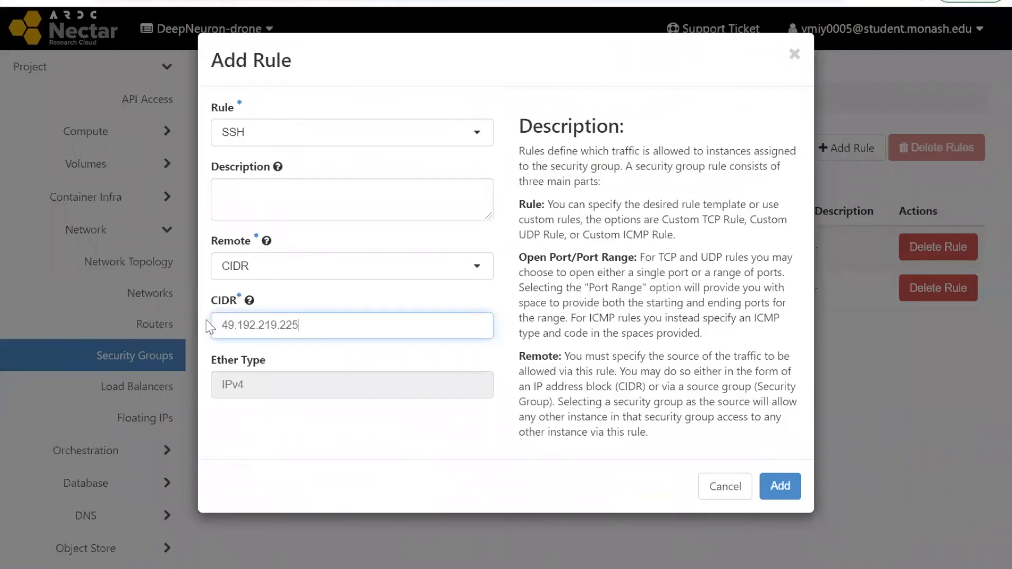
pyautogui.click(793, 484)
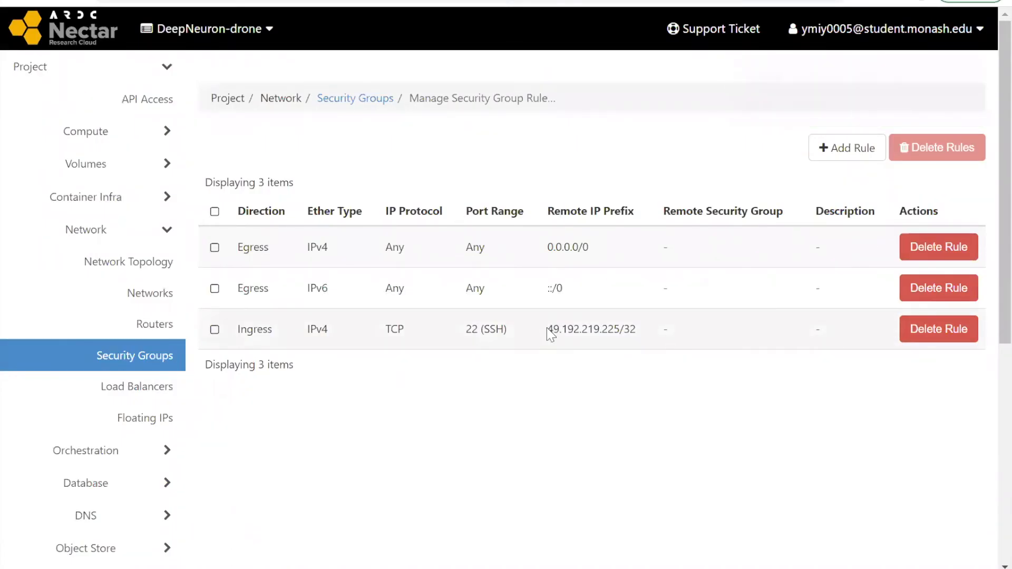
pyautogui.moveTo(667, 312); pyautogui.dragTo(595, 348)
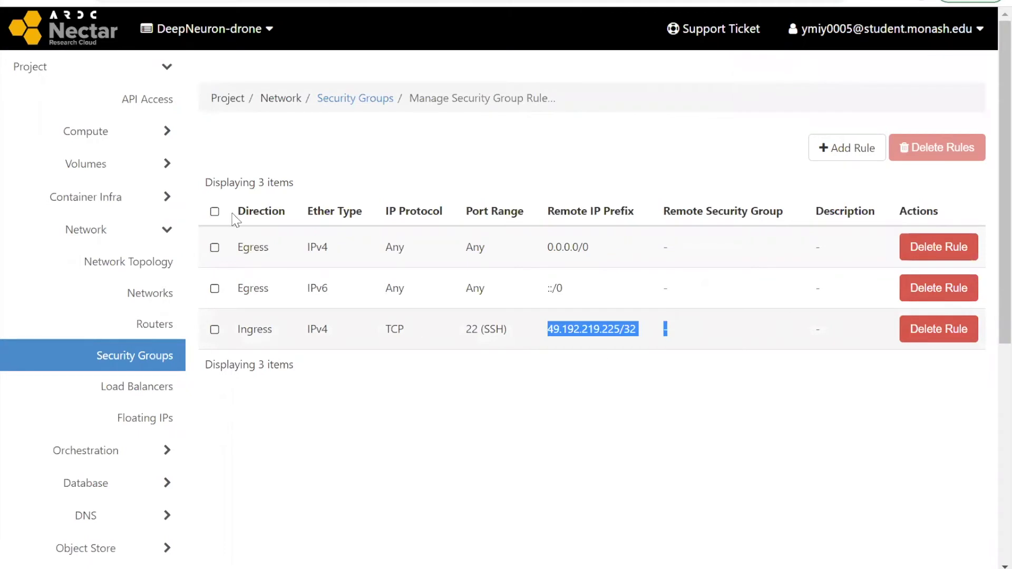
pyautogui.click(231, 213)
# Start launching a new compute instance named training1, keeping Any Availability Zone.
pyautogui.click(136, 139)
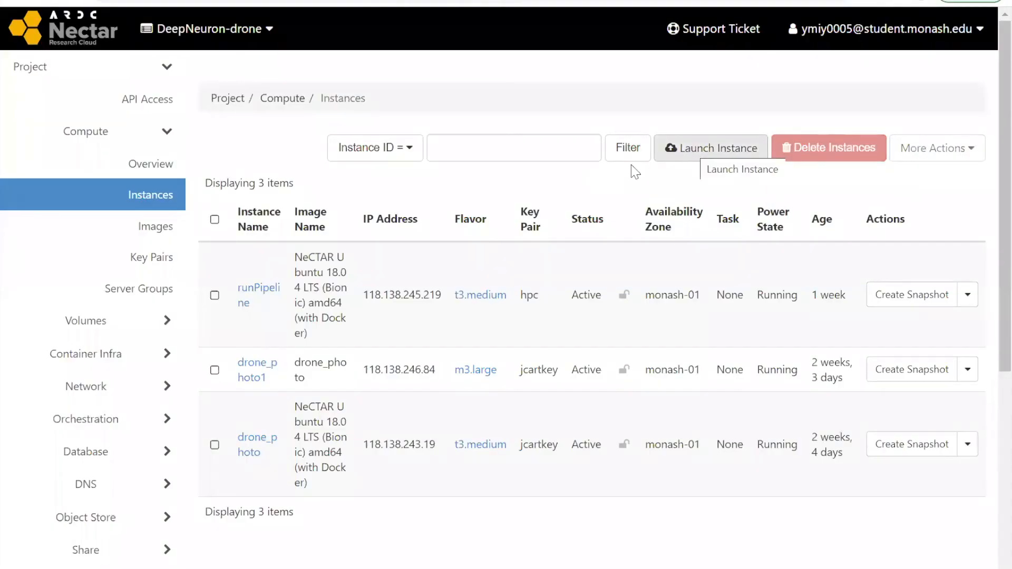
pyautogui.click(683, 158)
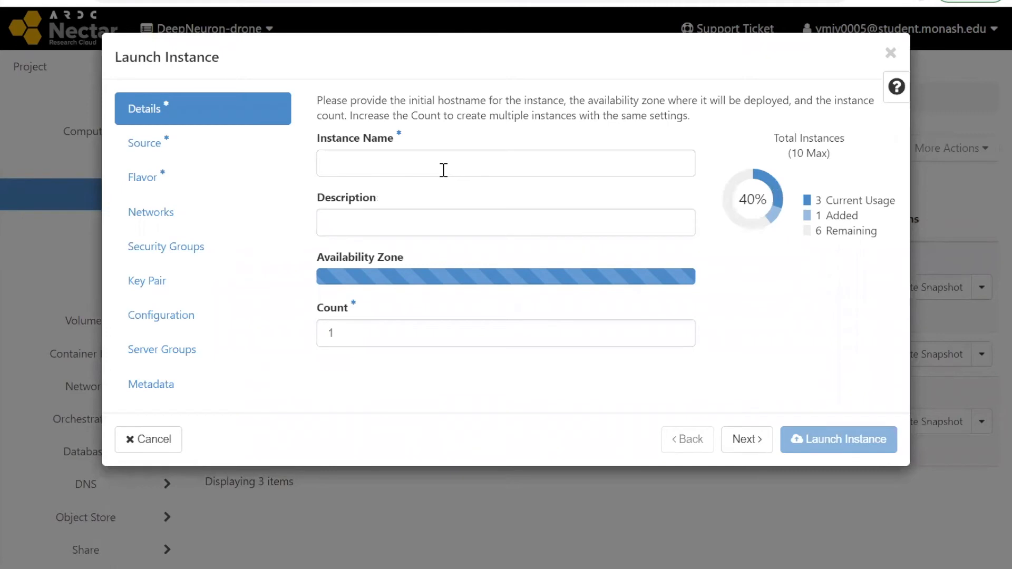
pyautogui.click(443, 169)
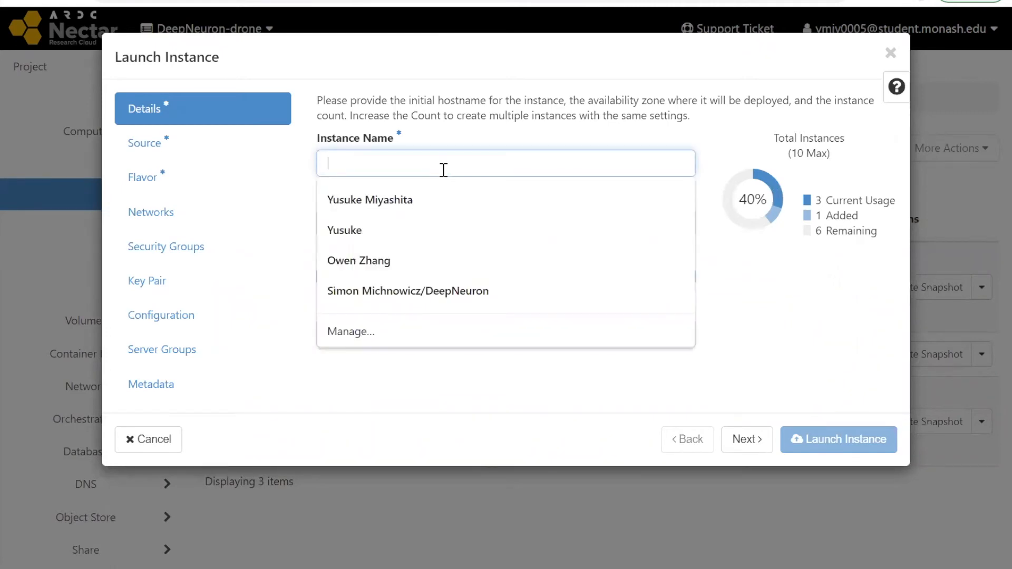
pyautogui.write('training1')
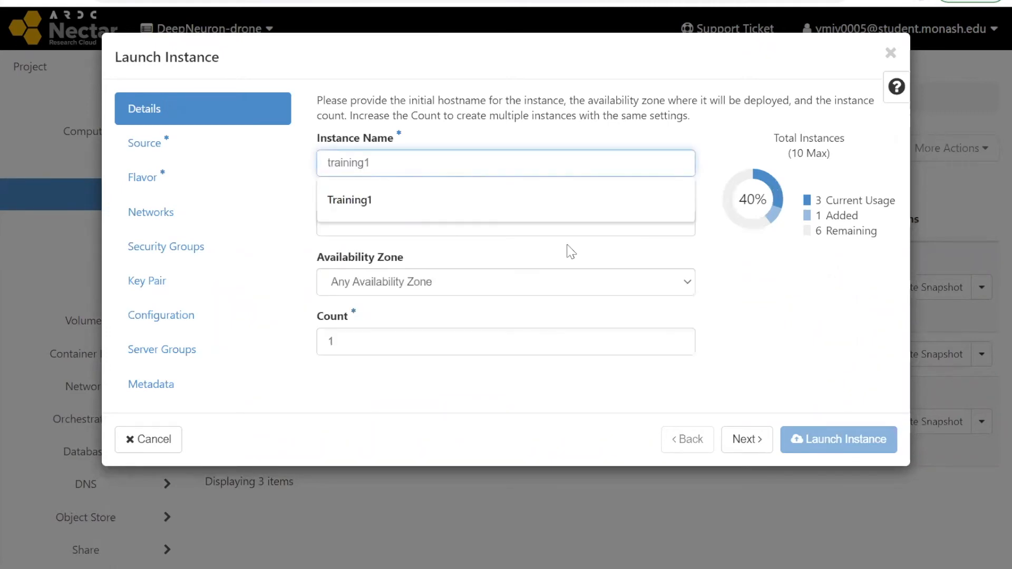
pyautogui.click(508, 245)
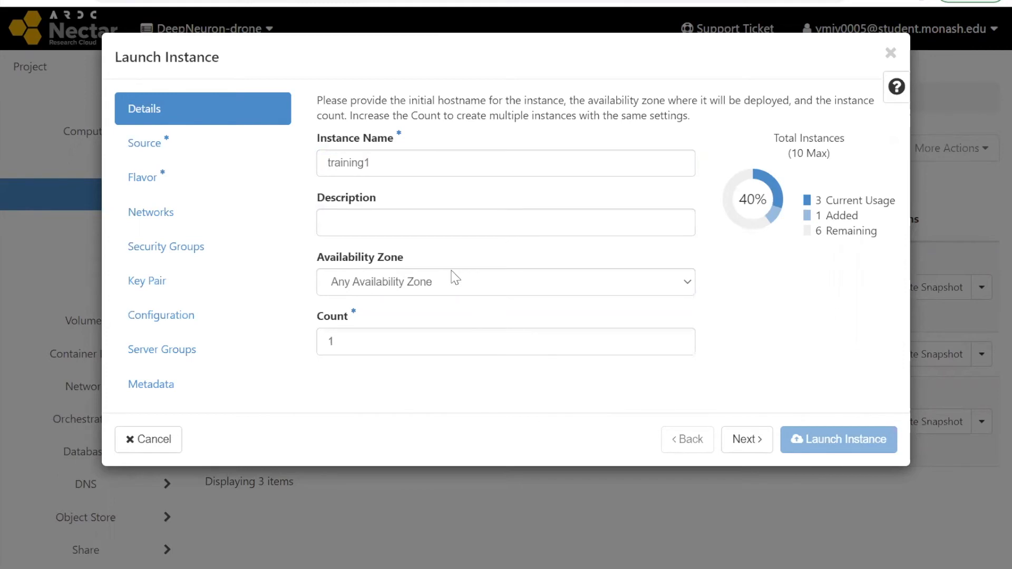
pyautogui.click(419, 289)
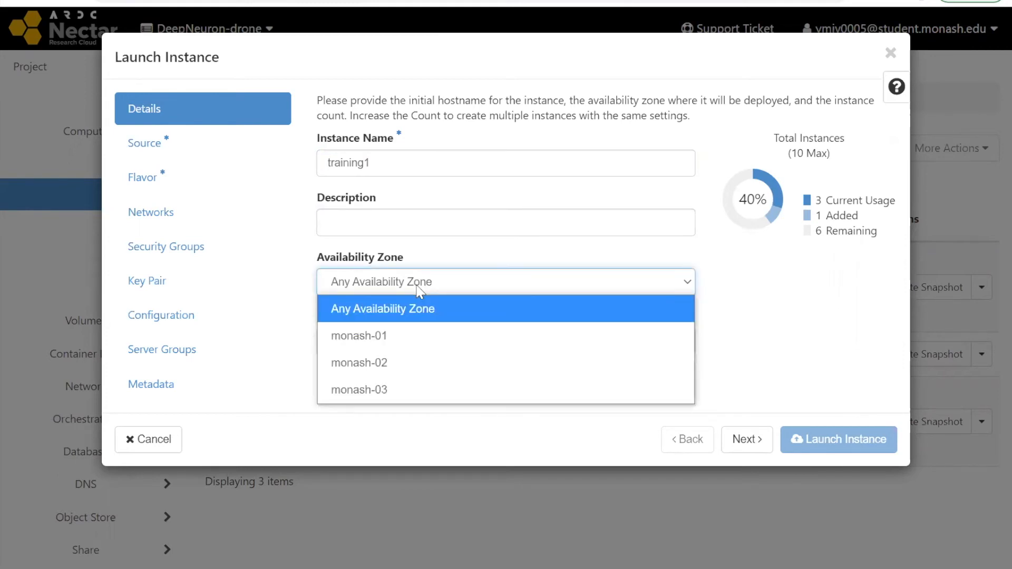
pyautogui.click(390, 338)
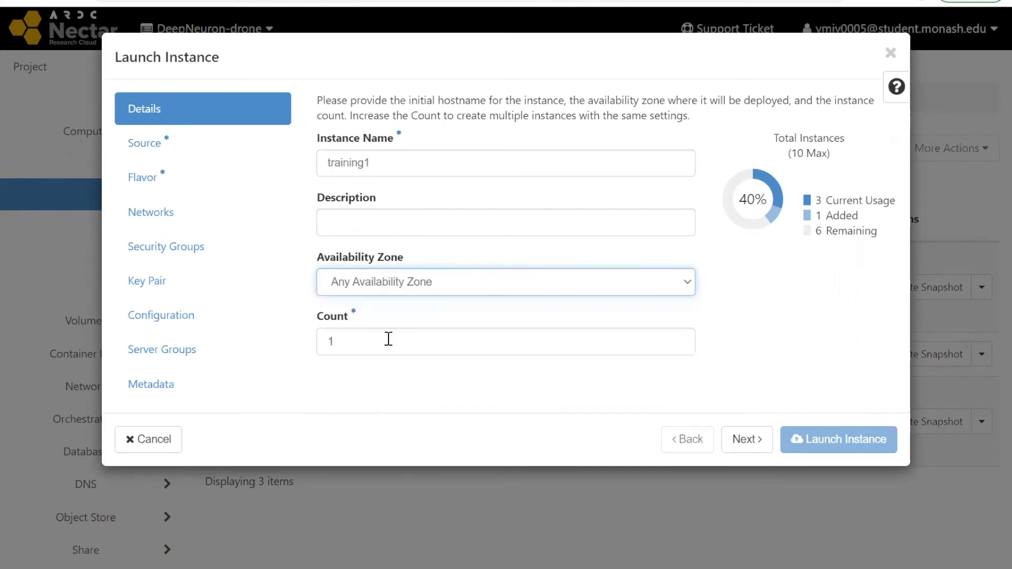
# Choose the NeCTAR Ubuntu 18.04 LTS (Bionic) amd64 image as the instance's boot source.
pyautogui.click(216, 153)
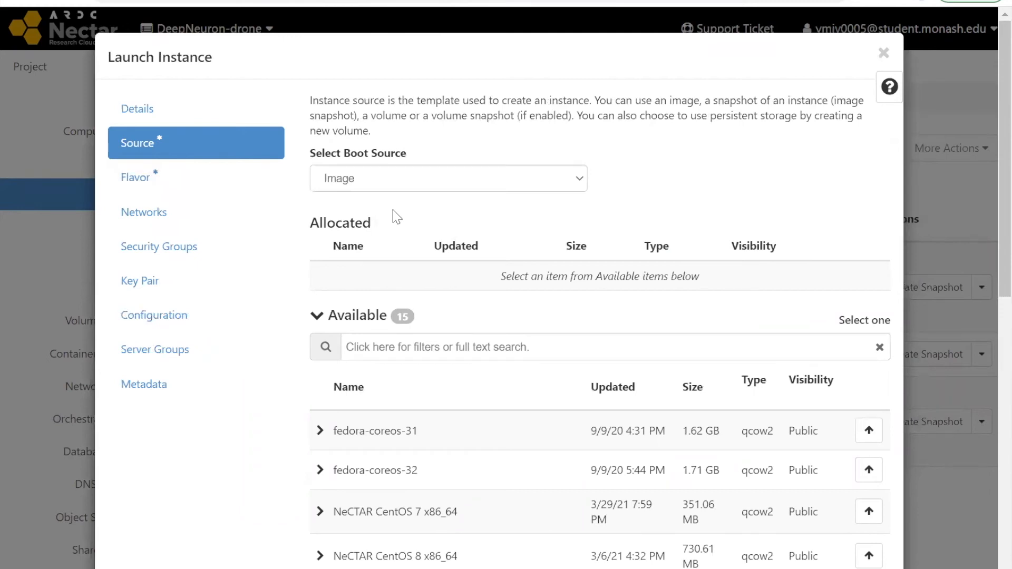
pyautogui.scroll(-2, 402, 216)
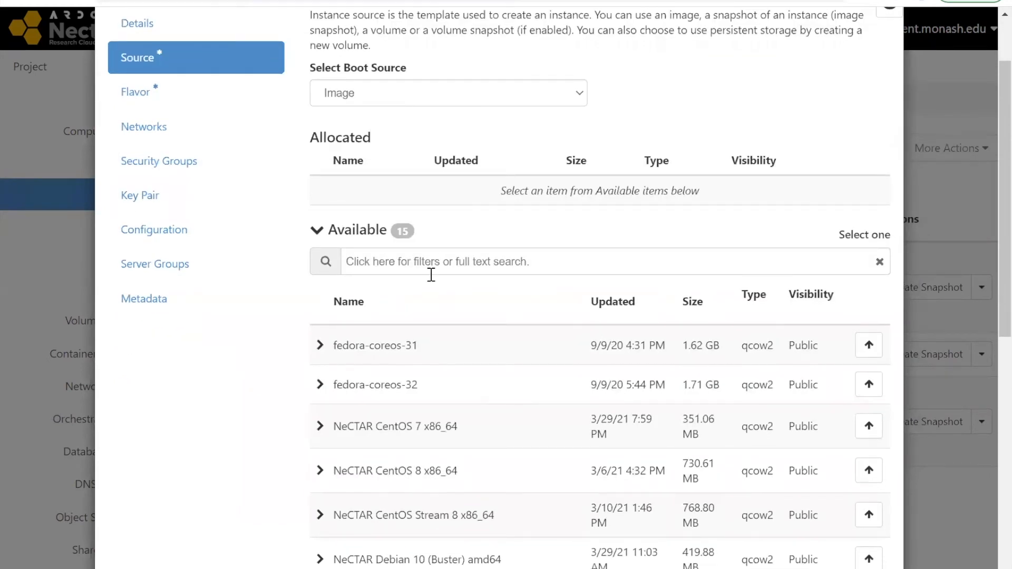
pyautogui.scroll(-1, 432, 284)
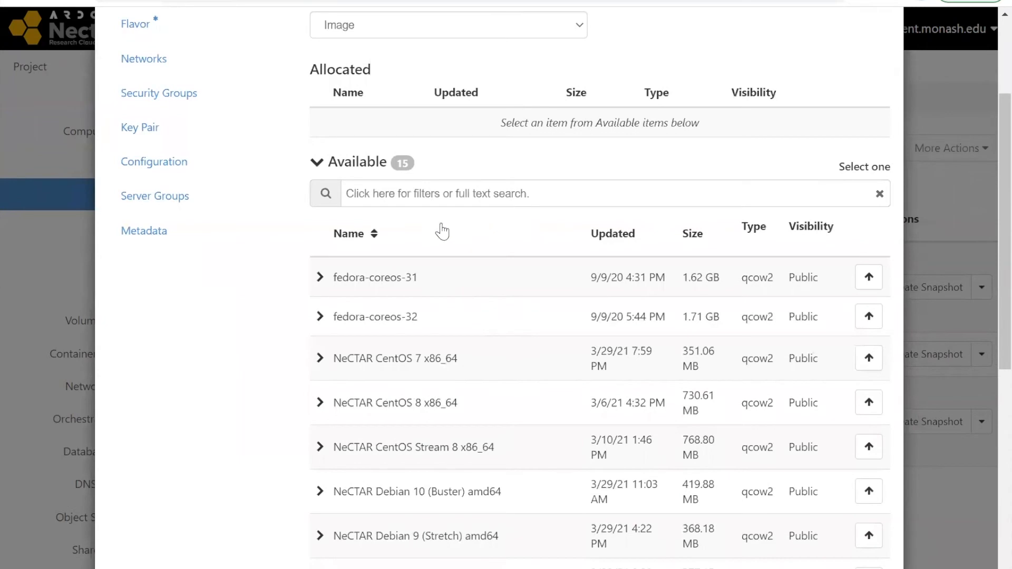
pyautogui.scroll(-1, 441, 232)
pyautogui.scroll(-2, 435, 214)
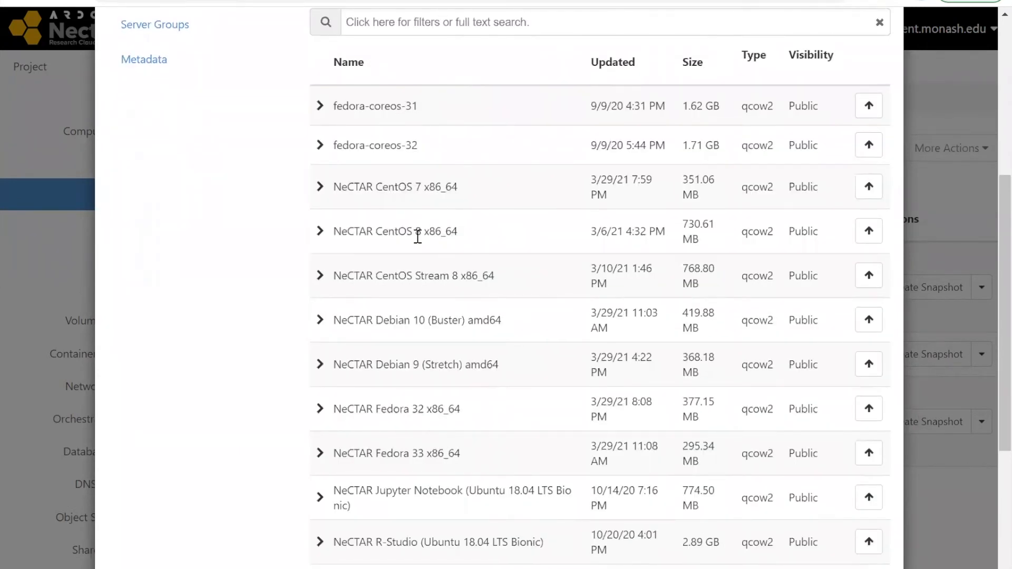
pyautogui.scroll(-5, 417, 236)
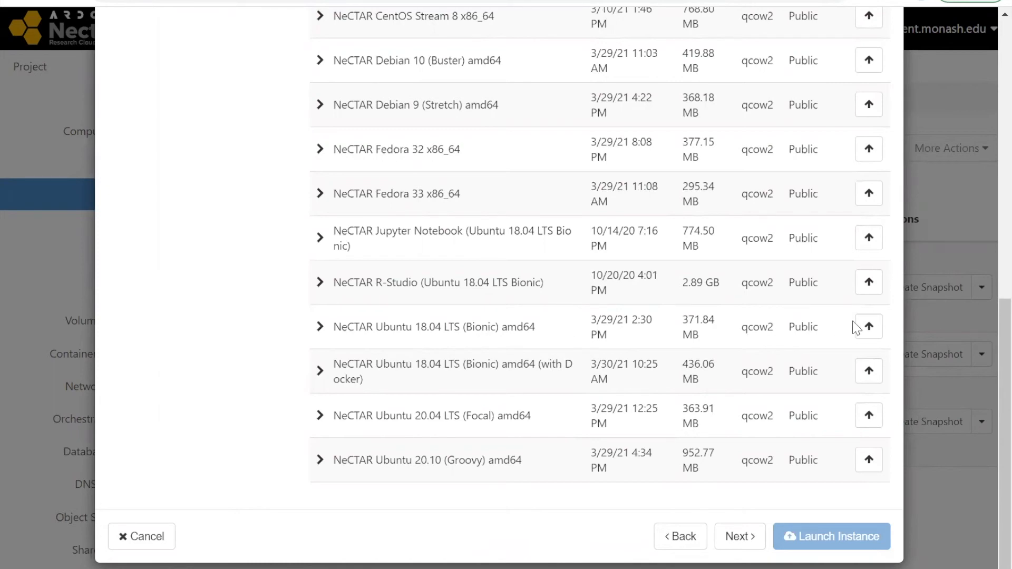
pyautogui.click(867, 327)
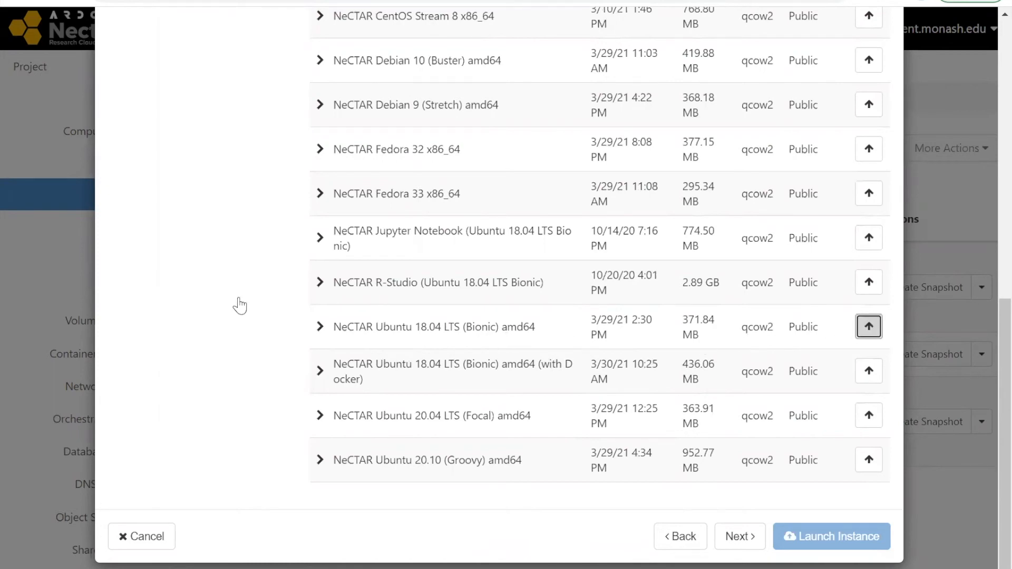
pyautogui.scroll(5, 240, 306)
pyautogui.scroll(-3, 264, 306)
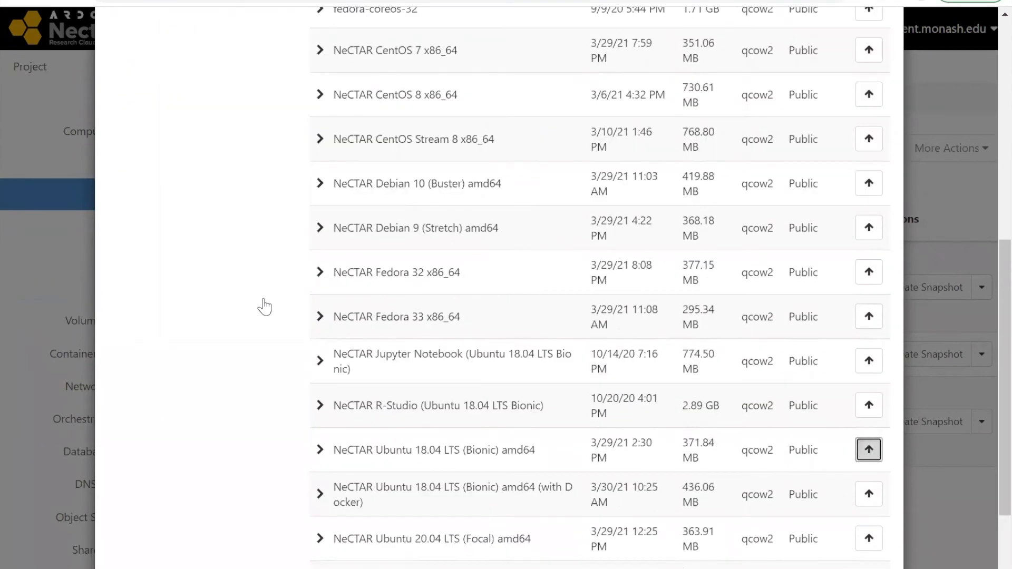
pyautogui.scroll(9, 265, 307)
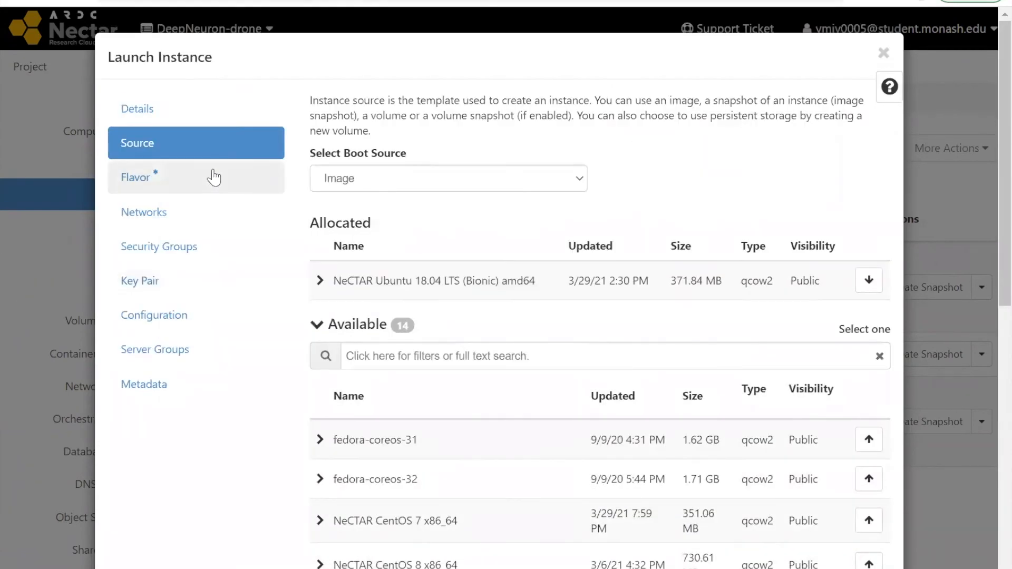
# Review the available flavors and allocate t3.small to the instance.
pyautogui.click(213, 178)
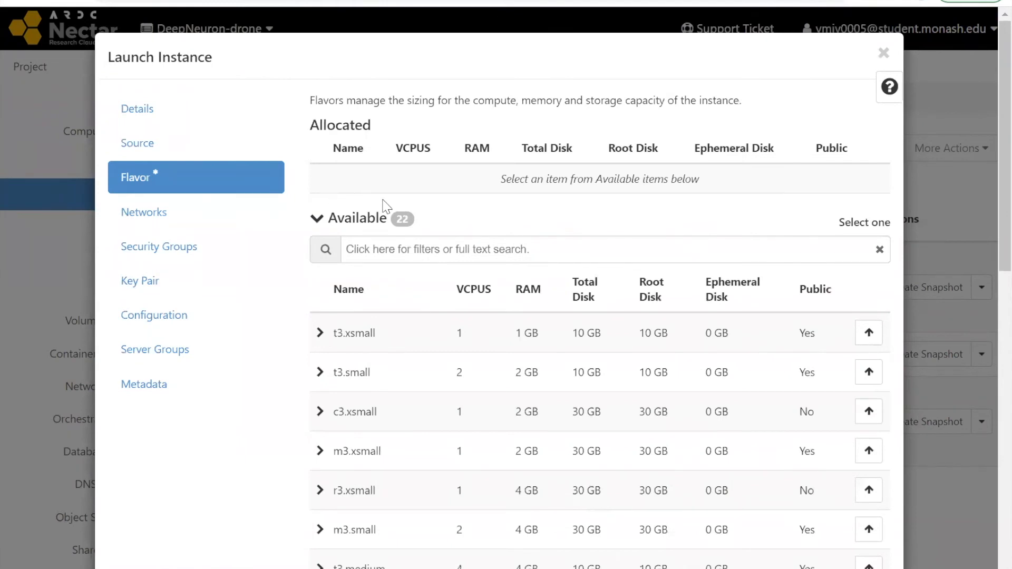
pyautogui.scroll(-3, 442, 229)
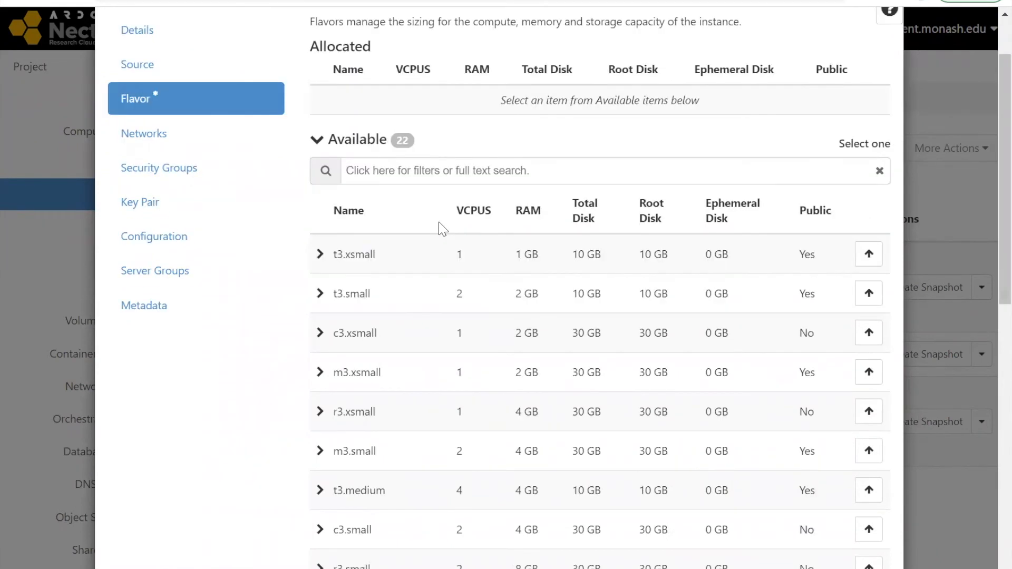
pyautogui.scroll(1, 445, 237)
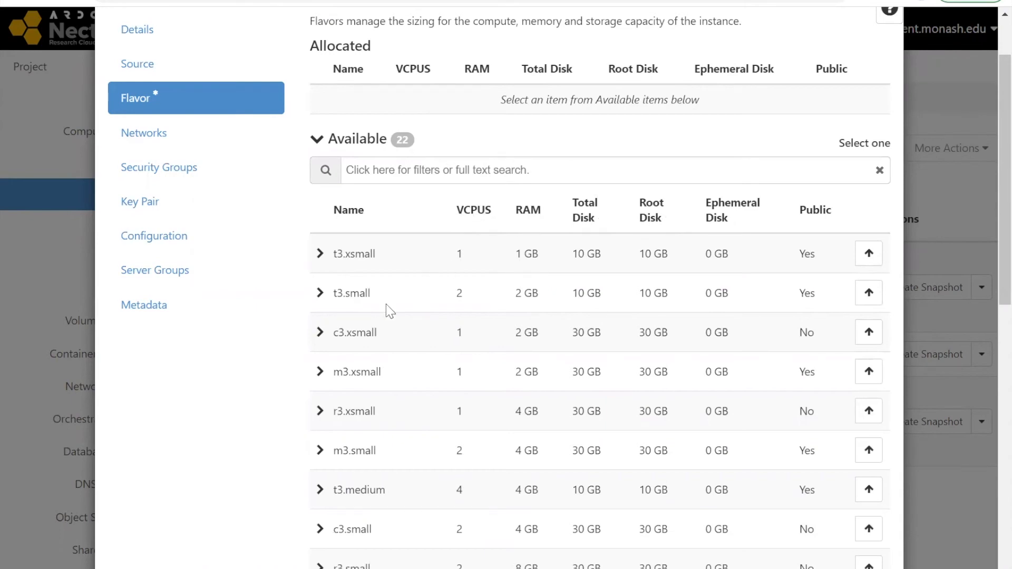
pyautogui.scroll(-8, 434, 368)
pyautogui.scroll(-2, 434, 368)
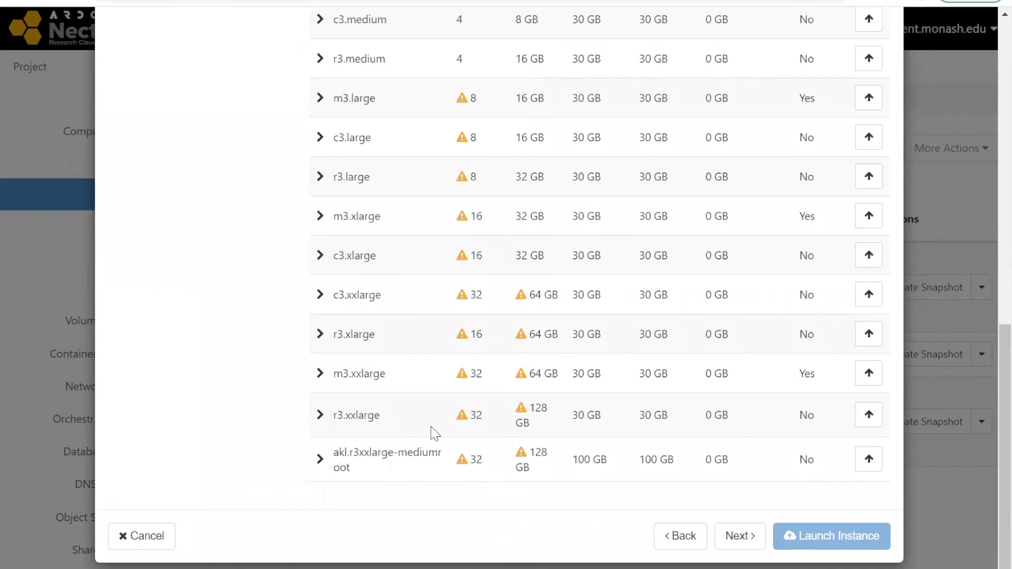
pyautogui.scroll(10, 433, 433)
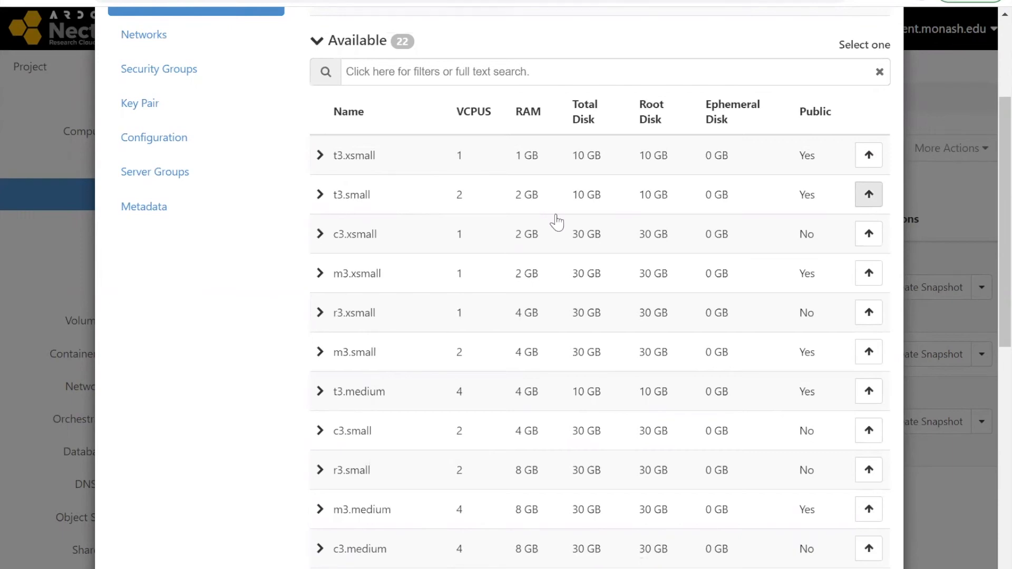
pyautogui.scroll(4, 464, 211)
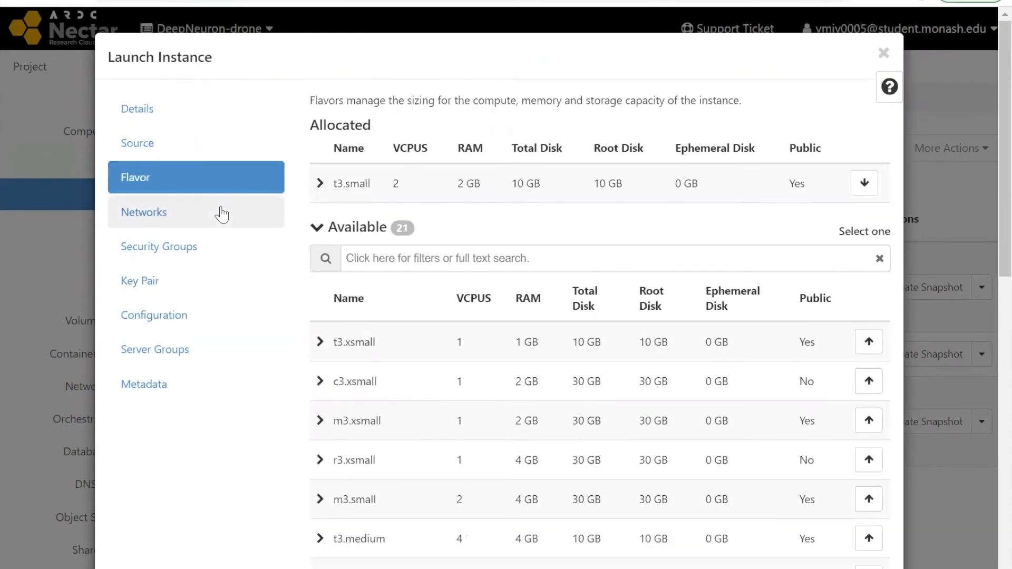
# Check the instance's network allocation and add the _ssh security group for the owner's laptop alongside the default group.
pyautogui.click(222, 213)
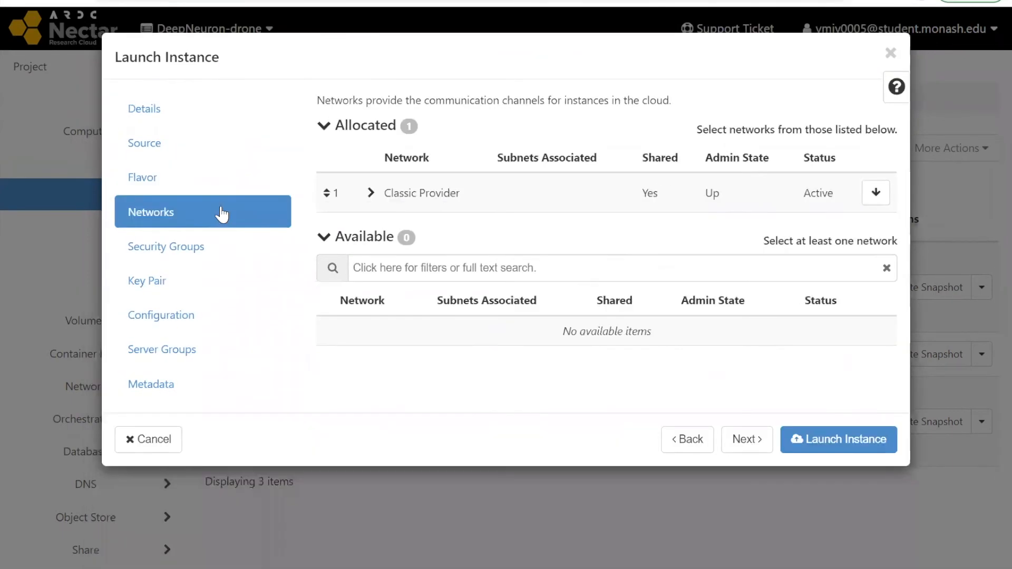
pyautogui.click(192, 248)
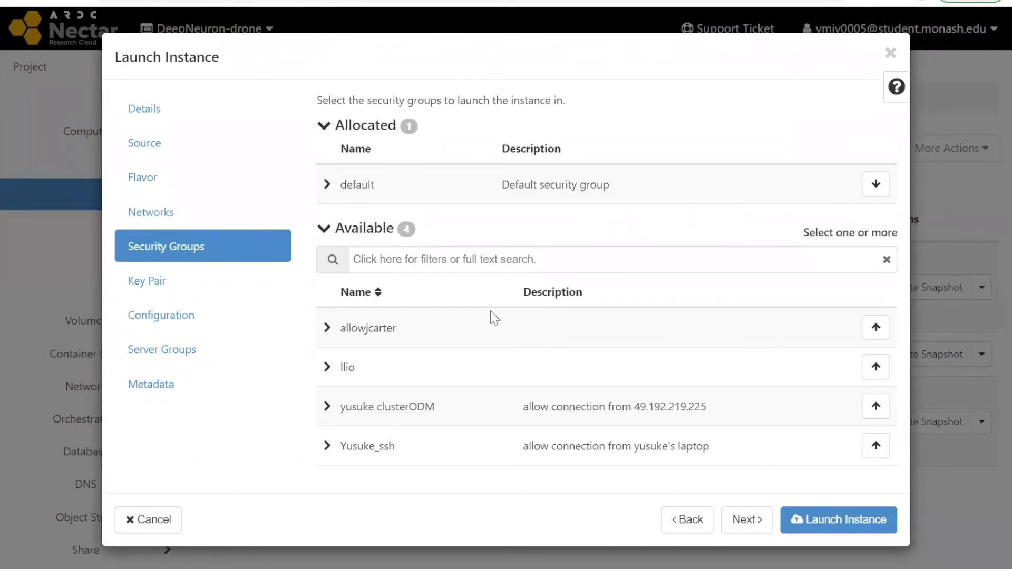
pyautogui.click(875, 446)
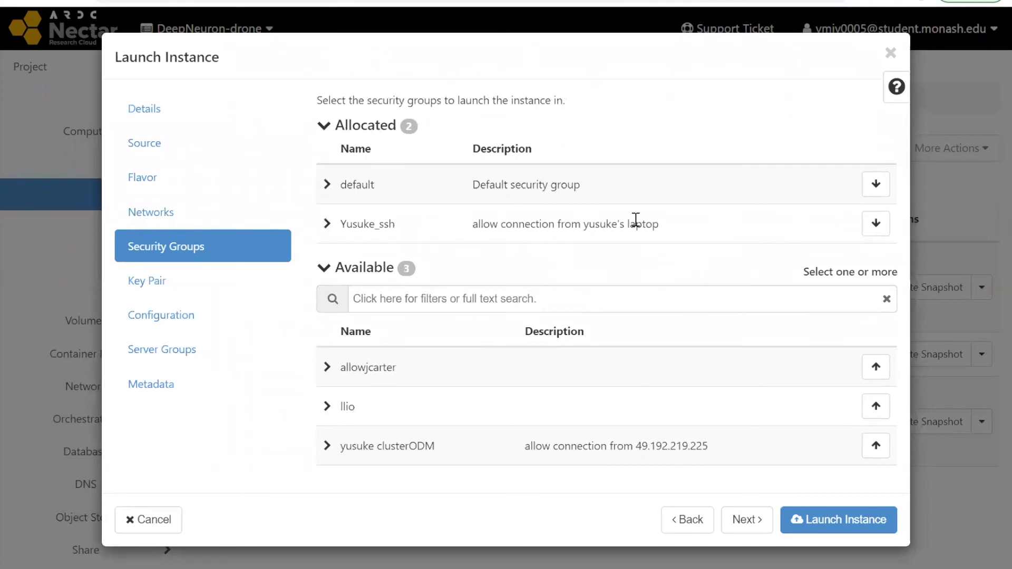
# Allocate the Training2021 key pair to the instance.
pyautogui.click(194, 290)
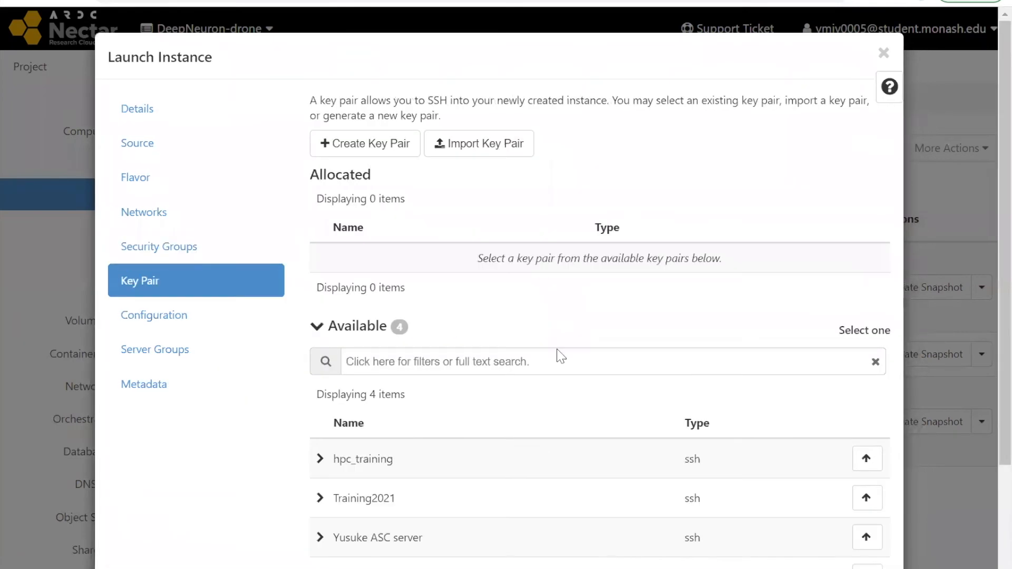
pyautogui.scroll(-3, 567, 357)
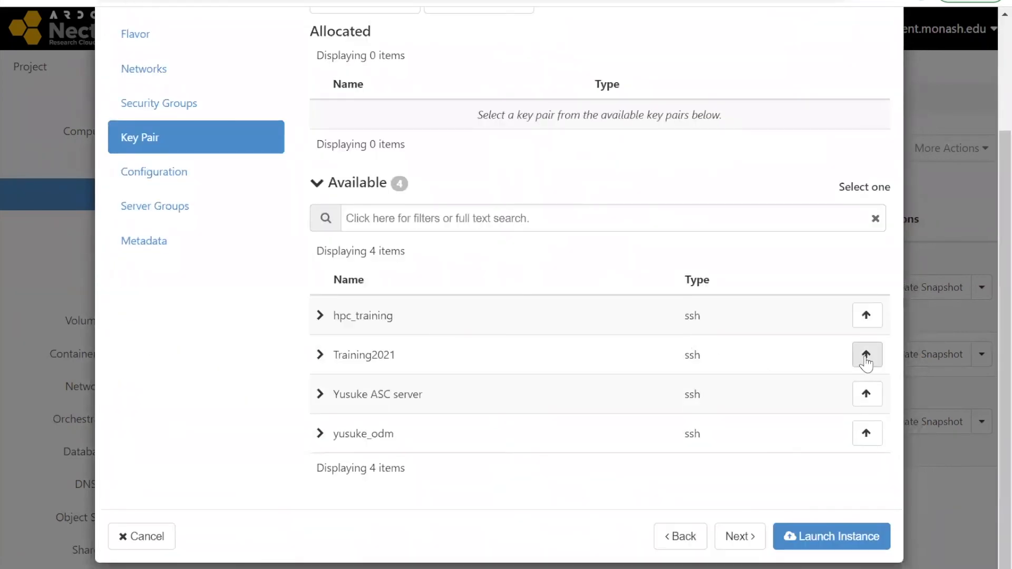
pyautogui.click(865, 362)
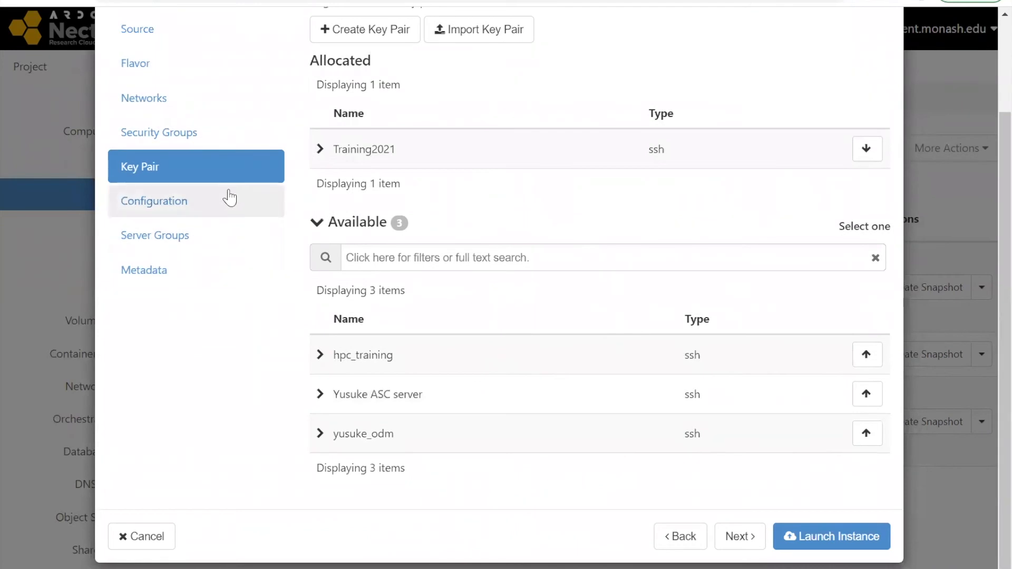
pyautogui.scroll(1, 229, 197)
# Review the instance's configuration, server group and metadata options without changing them.
pyautogui.click(205, 223)
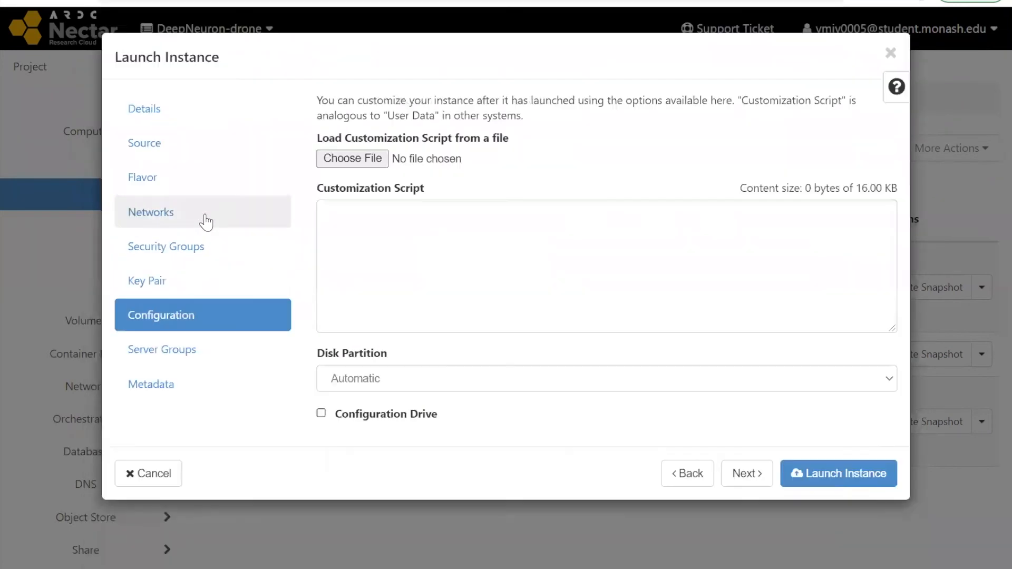
pyautogui.click(174, 353)
pyautogui.click(182, 383)
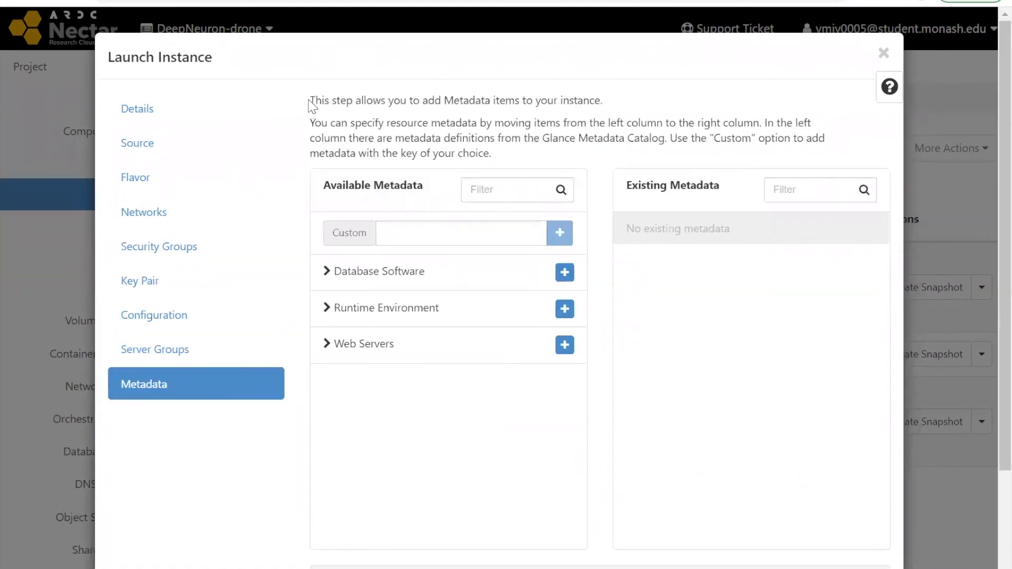
pyautogui.moveTo(311, 102); pyautogui.dragTo(515, 153)
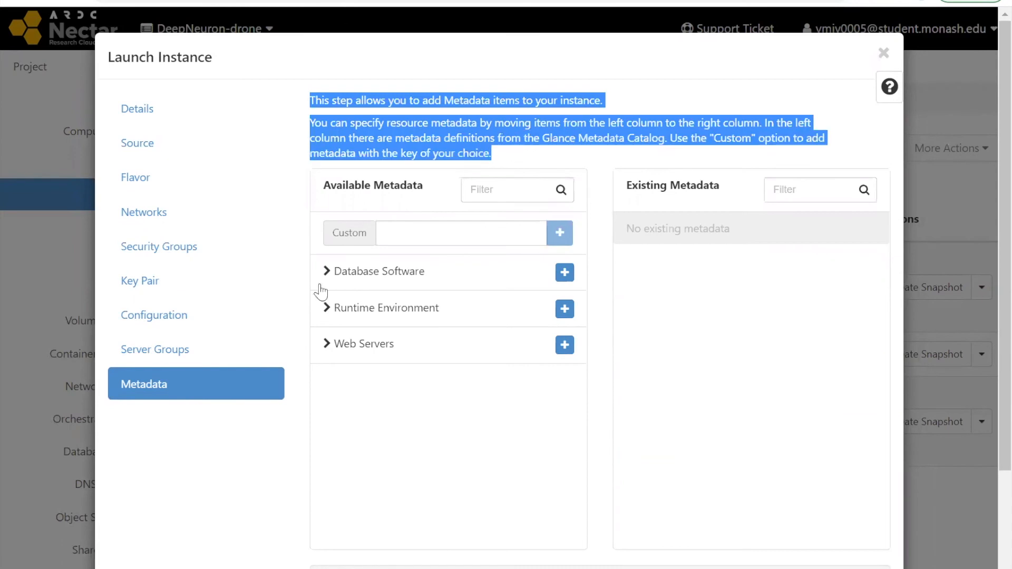
pyautogui.scroll(-3, 288, 369)
pyautogui.click(303, 393)
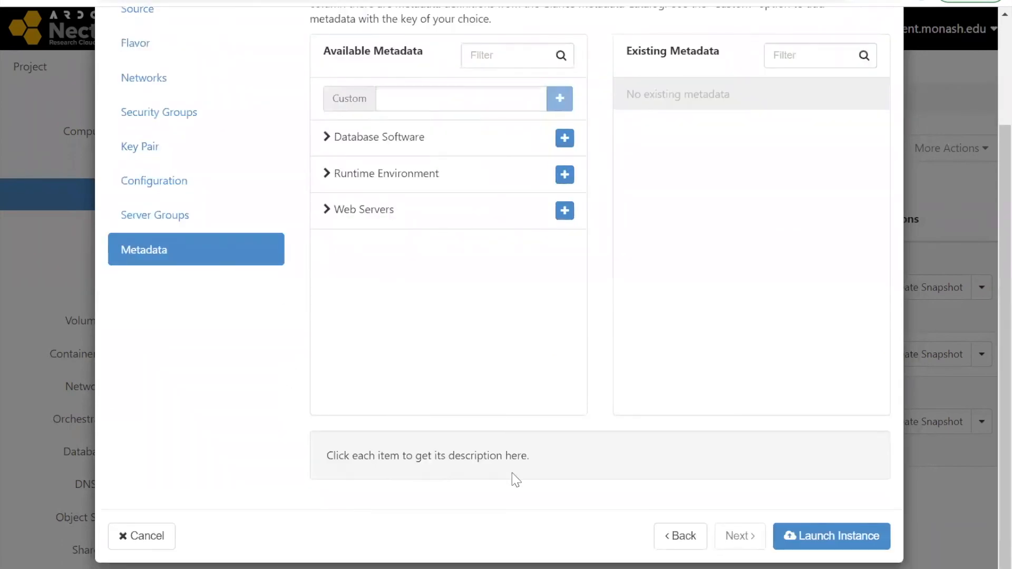
# Launch the training1 instance with the configured settings.
pyautogui.click(813, 532)
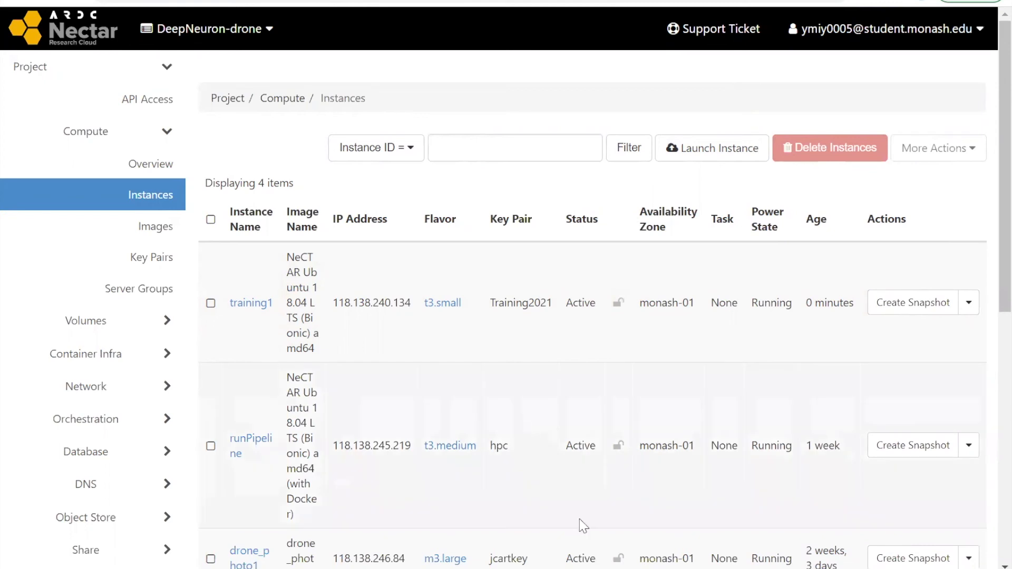
# Switch to the Command Prompt and change the working directory to Downloads.
pyautogui.hotkey('alt', 'Tab')
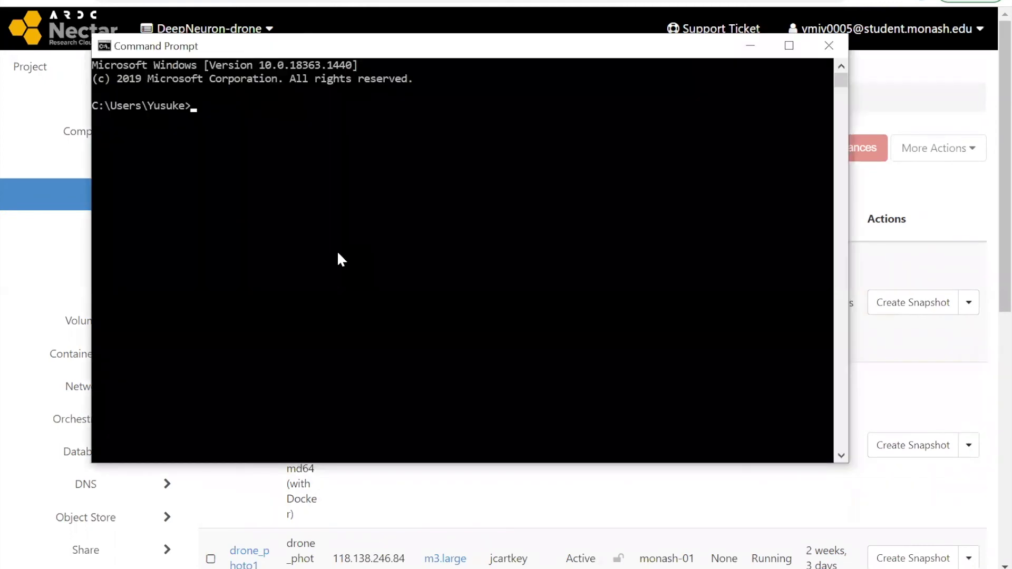
pyautogui.write('cd Downloads')
pyautogui.press('Return')
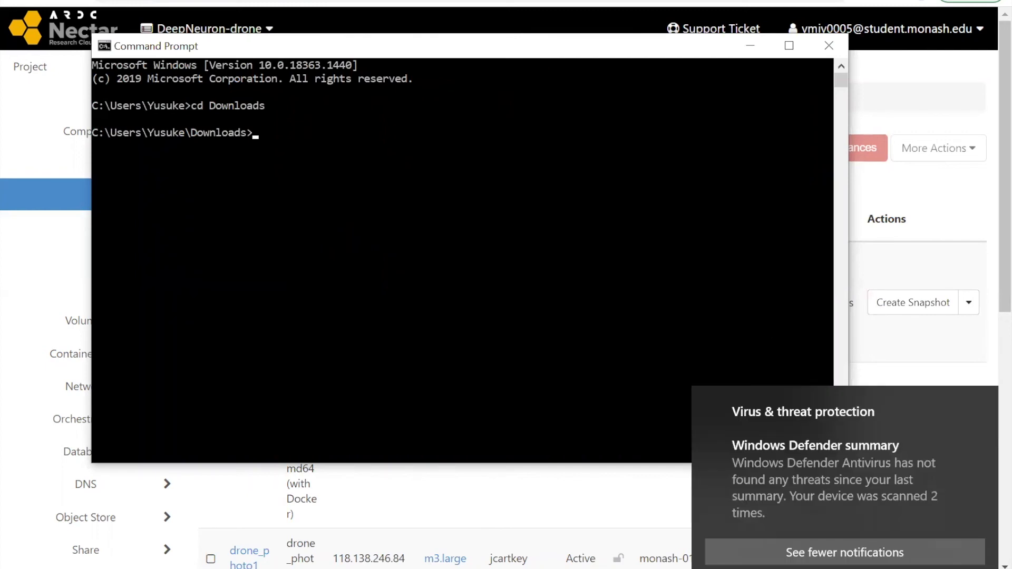
# Begin an ssh command with the identity option -i Training2021.pem and the login user ubuntu@, checking the instance list in the Nectar dashboard.
pyautogui.click(741, 296)
pyautogui.write('ssh')
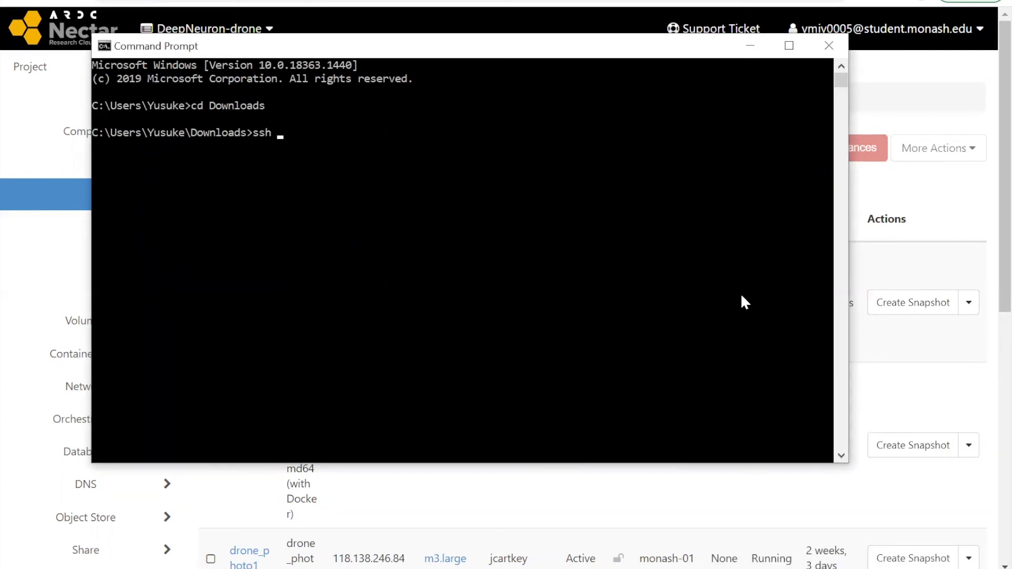
pyautogui.click(935, 192)
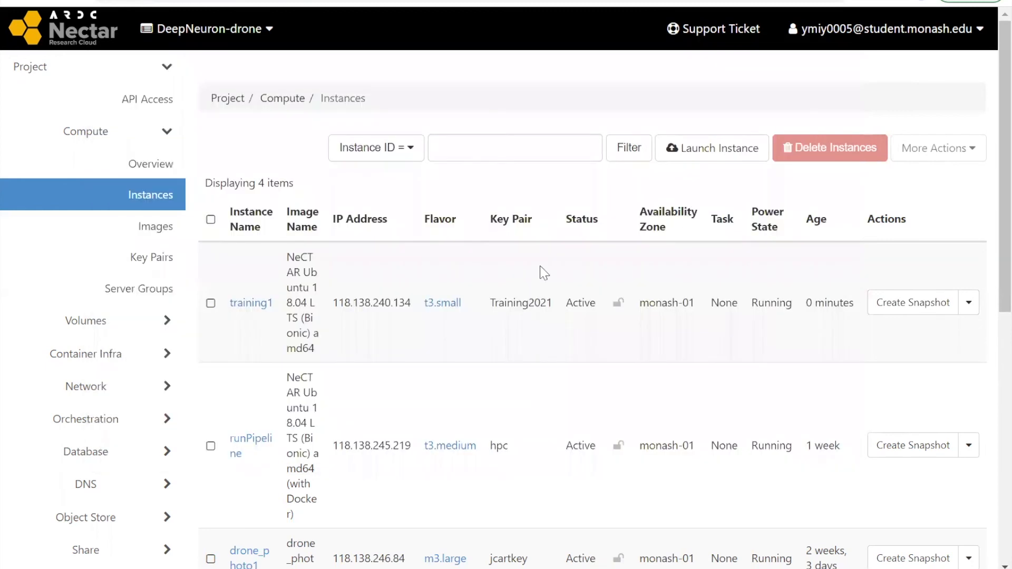
pyautogui.click(247, 304)
pyautogui.hotkey('alt', 'Tab')
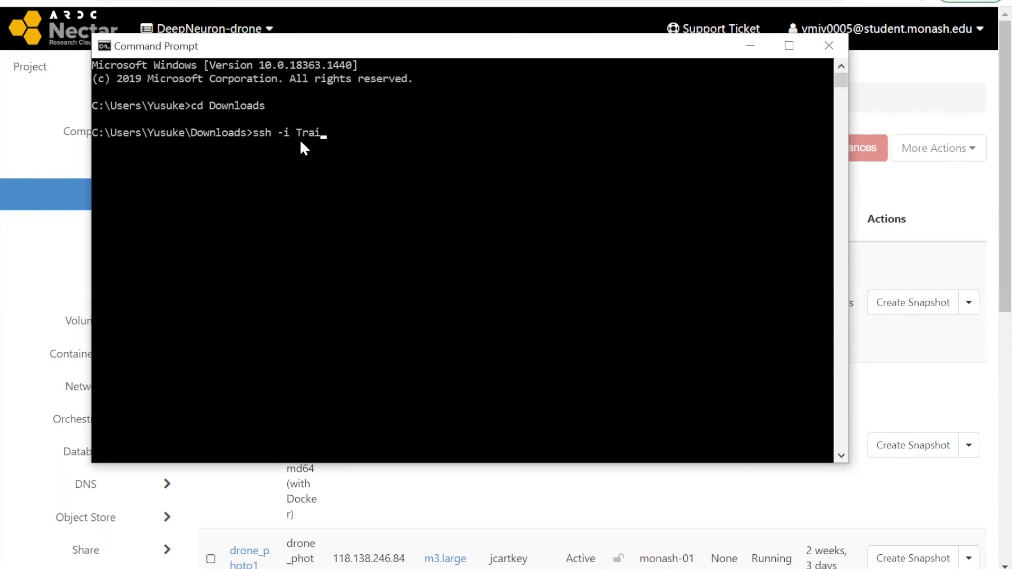
pyautogui.press('Tab')
pyautogui.moveTo(274, 128); pyautogui.dragTo(286, 130)
pyautogui.click(294, 133)
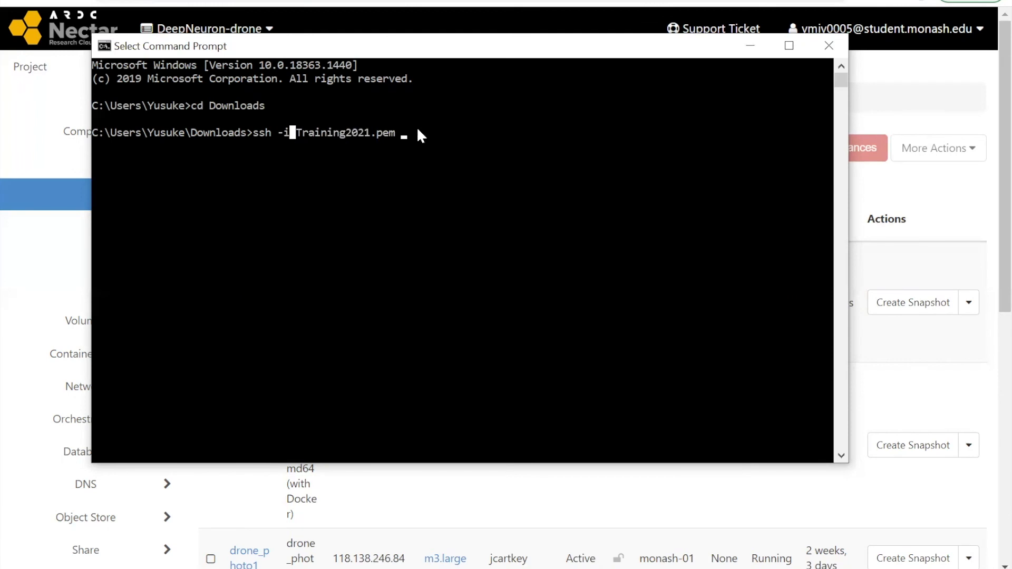
pyautogui.press('Escape')
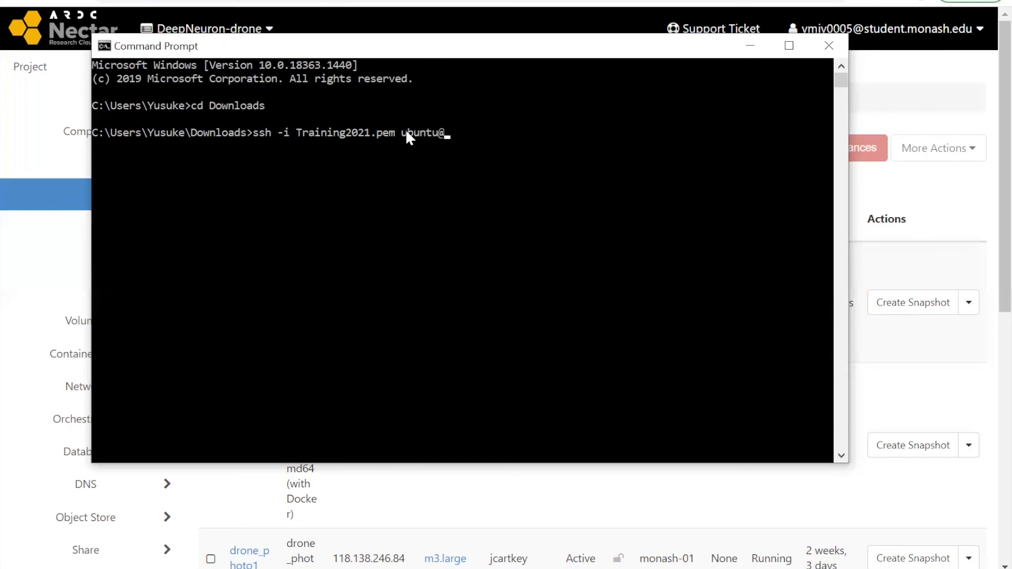
pyautogui.moveTo(402, 133); pyautogui.dragTo(433, 135)
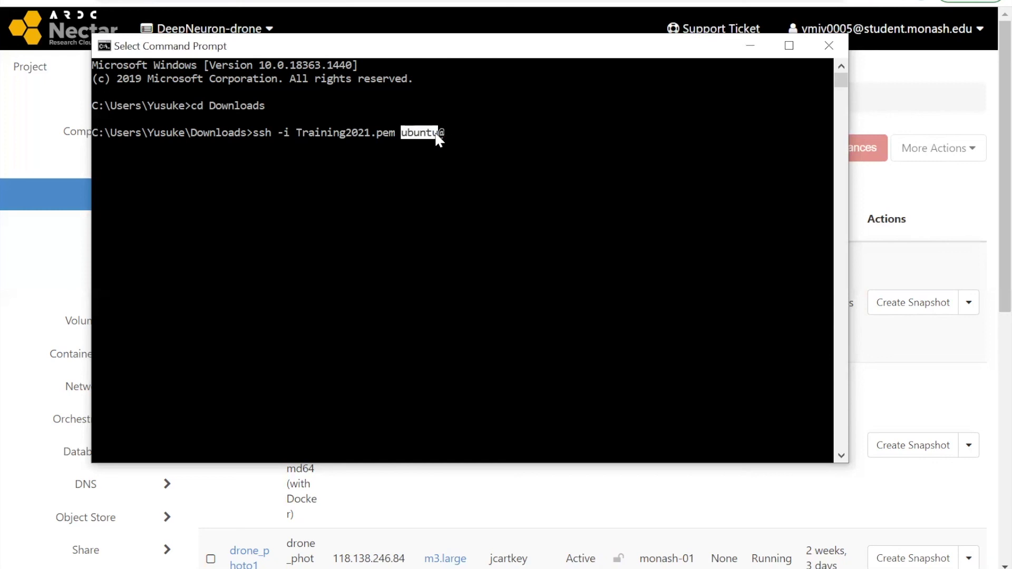
pyautogui.click(435, 134)
pyautogui.moveTo(403, 133); pyautogui.dragTo(421, 135)
pyautogui.click(435, 134)
pyautogui.press('Escape')
pyautogui.click(461, 132)
# Try to copy training1's IP address from the Nectar instance list into the ssh command in the Command Prompt.
pyautogui.click(926, 208)
pyautogui.moveTo(335, 304); pyautogui.dragTo(416, 312)
pyautogui.rightClick(395, 303)
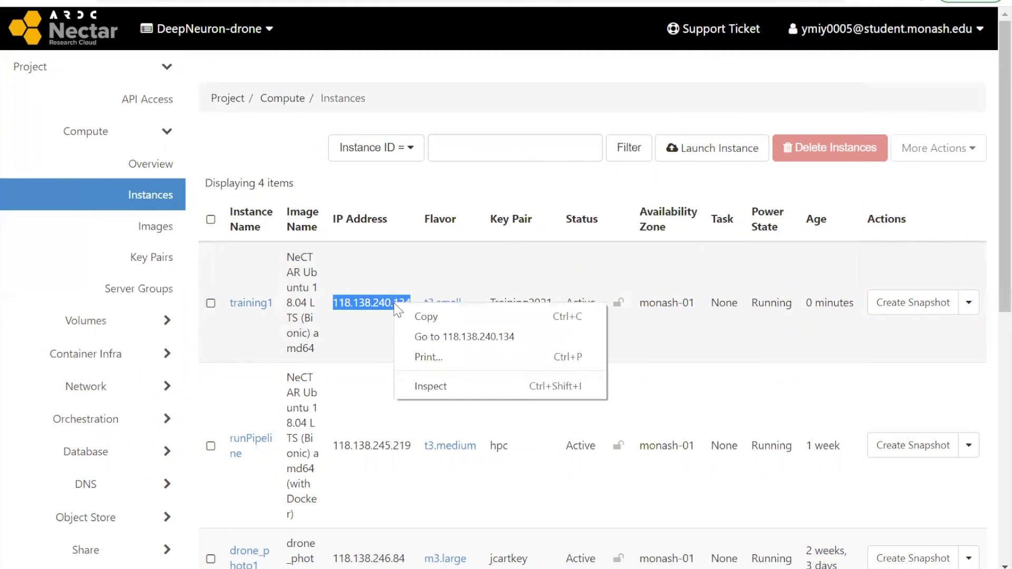
pyautogui.click(405, 311)
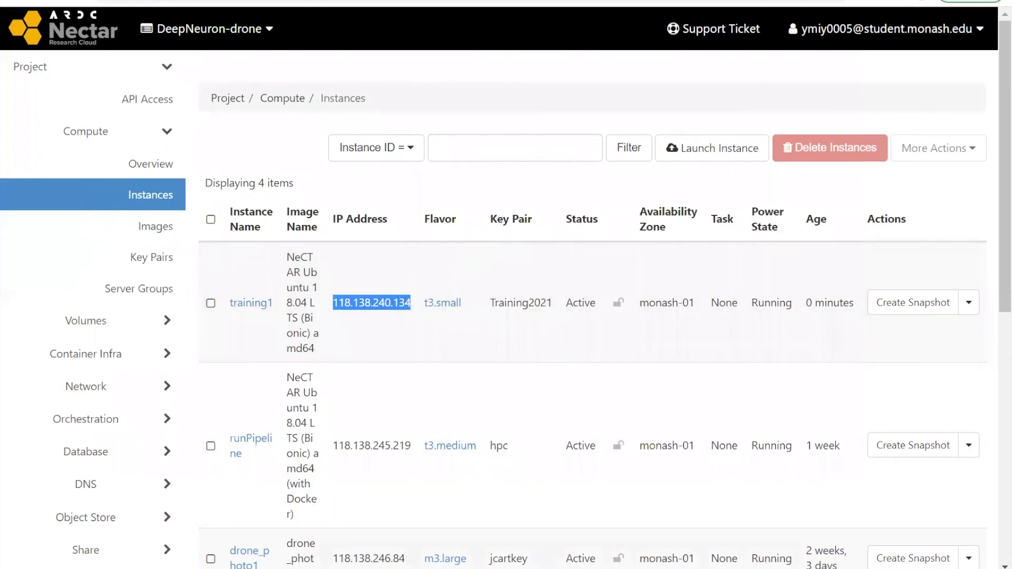
pyautogui.hotkey('alt', 'Tab')
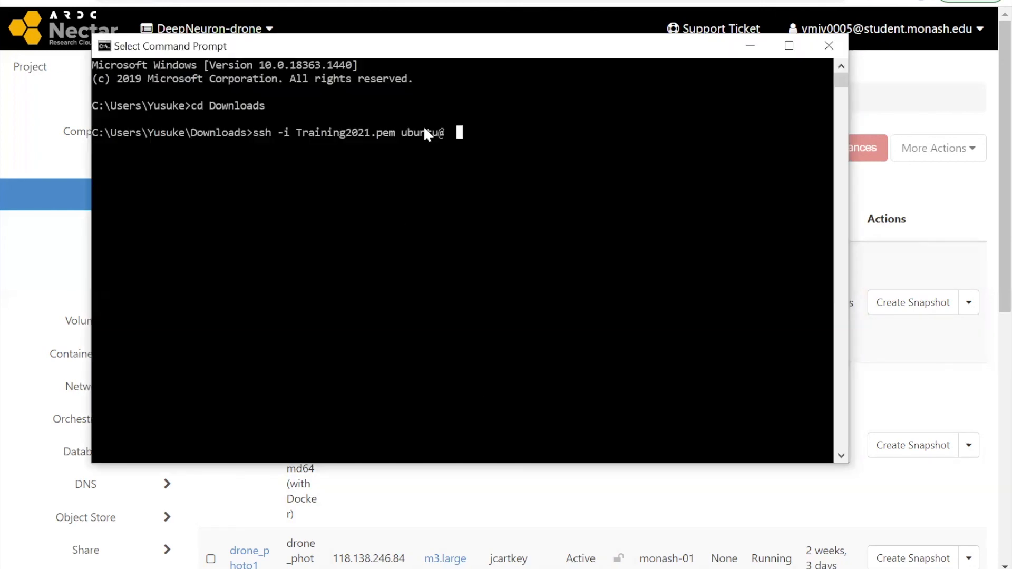
pyautogui.rightClick(449, 133)
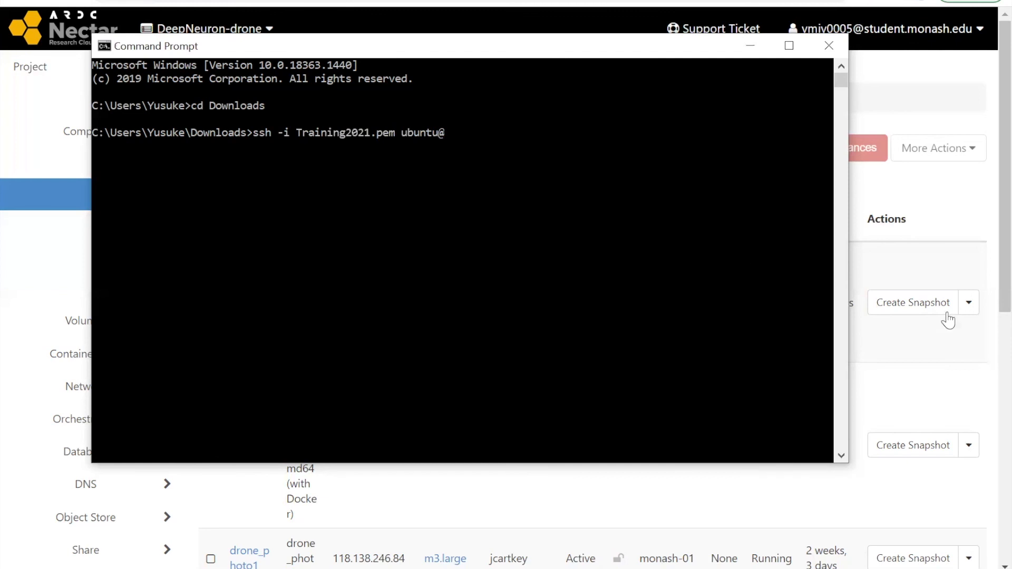
# Copy training1's IP address 118.138.240.134 from the instance list into the ssh command, run it and answer yes to the host authenticity question.
pyautogui.click(959, 226)
pyautogui.moveTo(333, 303); pyautogui.dragTo(417, 304)
pyautogui.hotkey('ctrl', 'c')
pyautogui.hotkey('alt', 'Tab')
pyautogui.rightClick(451, 125)
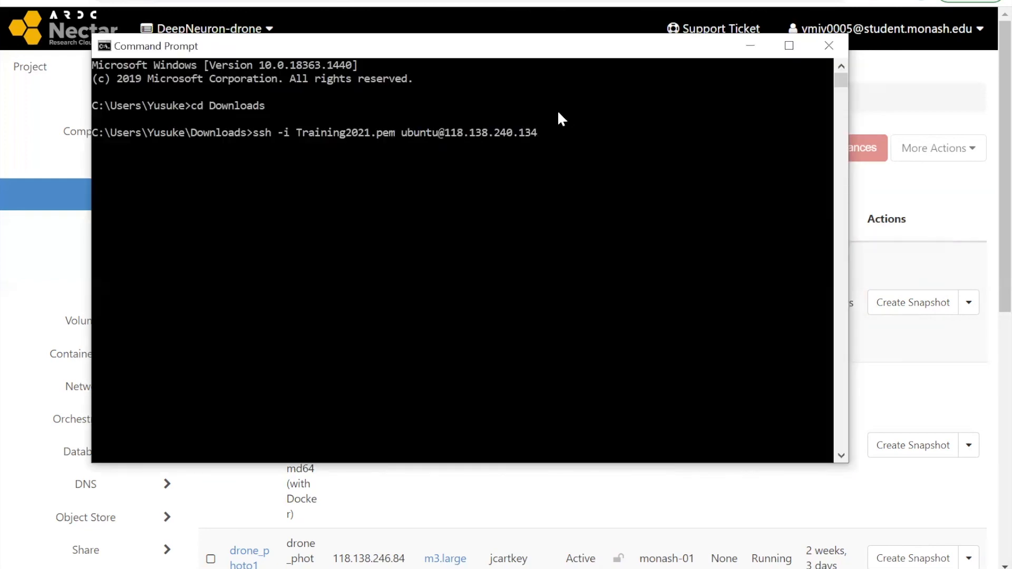
pyautogui.press('Return')
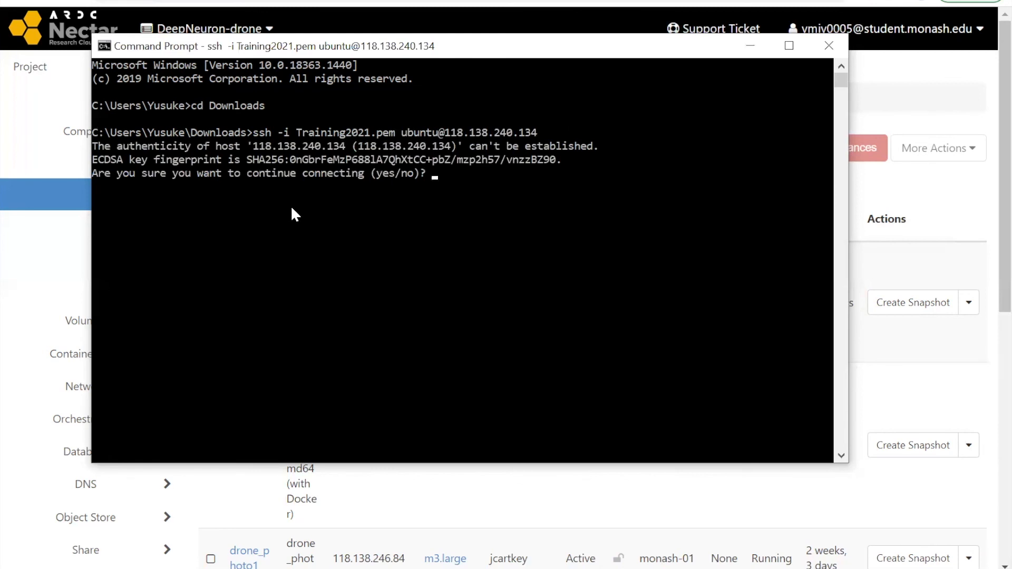
pyautogui.write('yes')
pyautogui.press('Return')
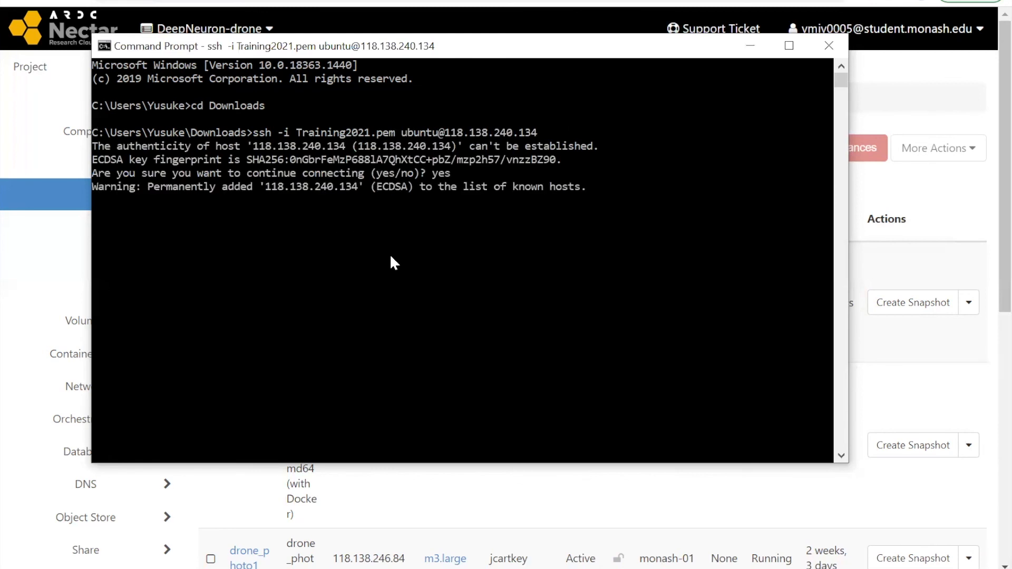
pyautogui.scroll(-5, 287, 274)
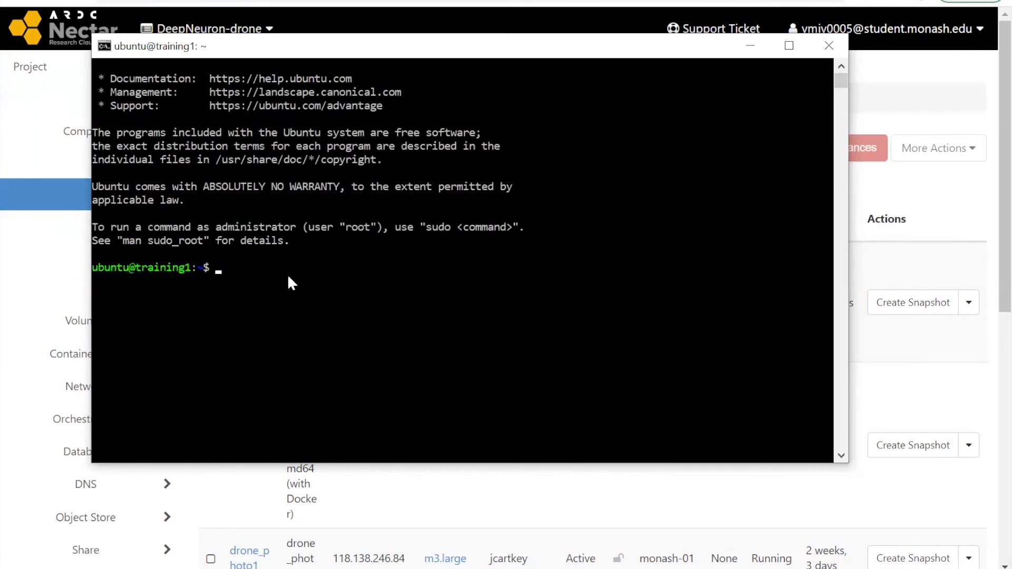
pyautogui.scroll(1, 285, 277)
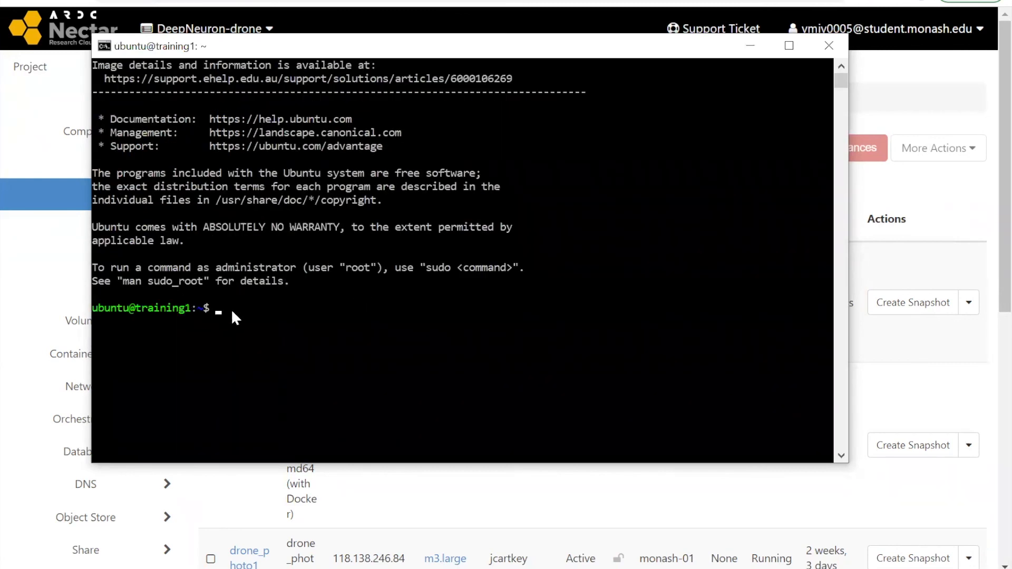
pyautogui.scroll(1, 228, 308)
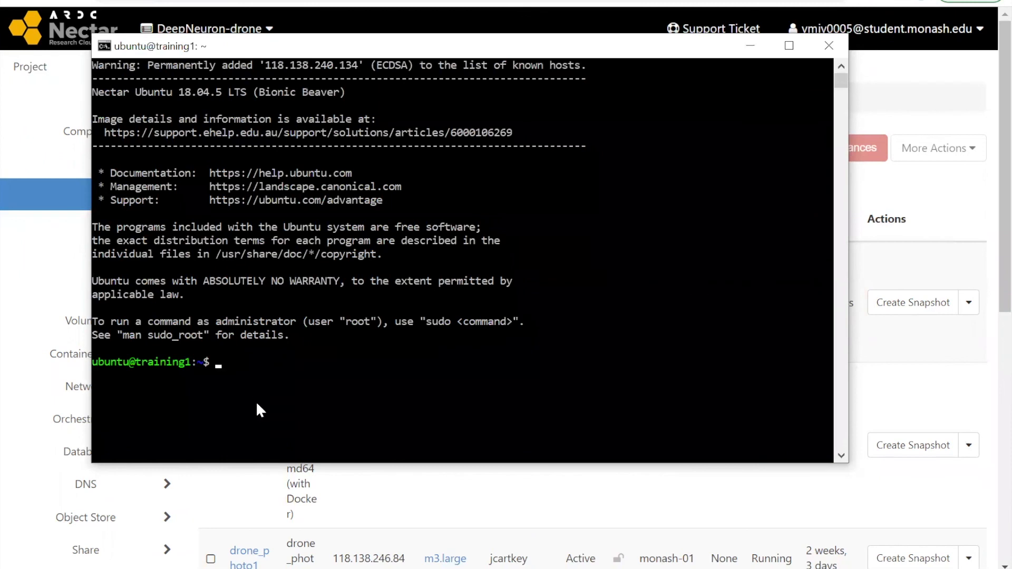
pyautogui.click(243, 363)
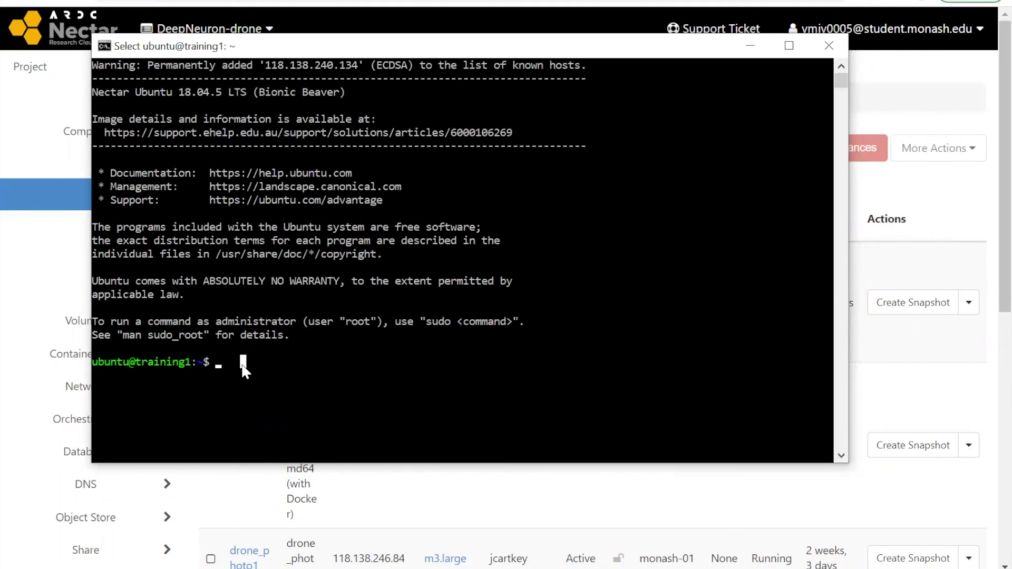
pyautogui.scroll(1, 242, 363)
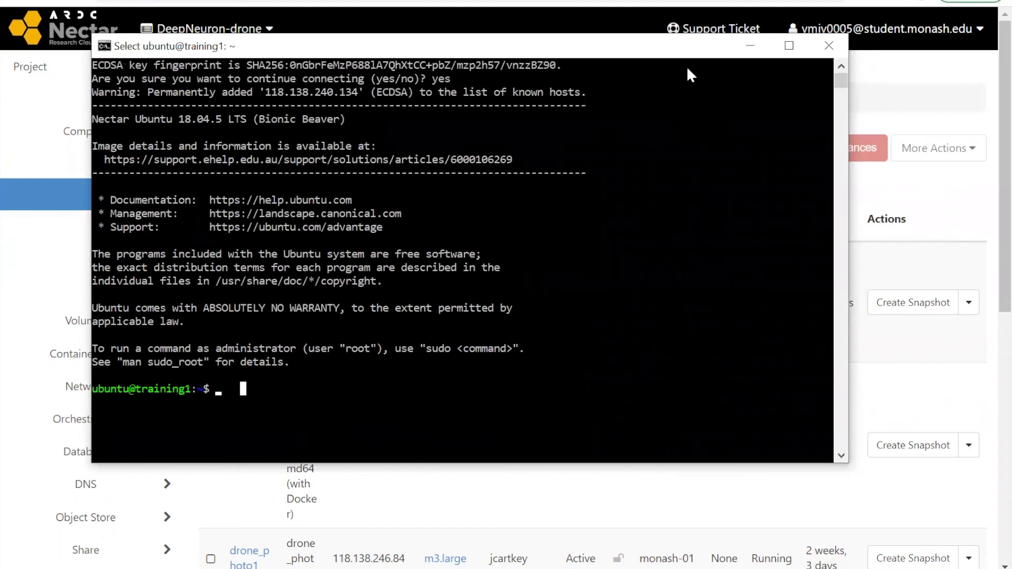